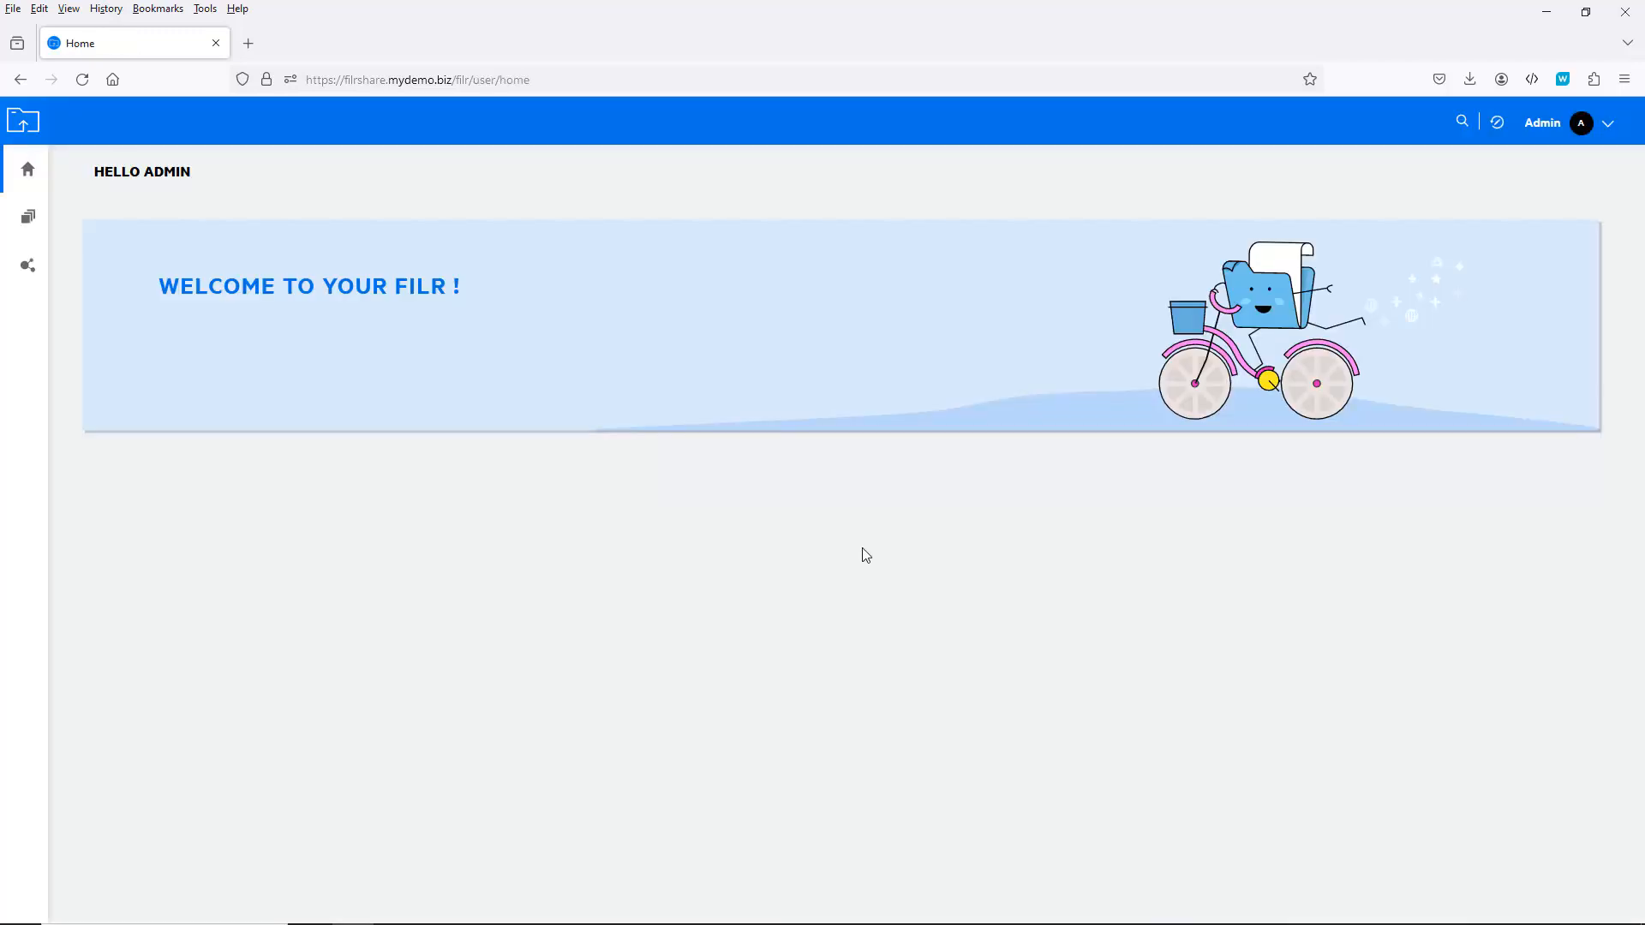
Step: Open the Sales net folder's rights in the Administration Console's Net Folders page
{"action": "left_click", "coordinate": [1601, 124]}
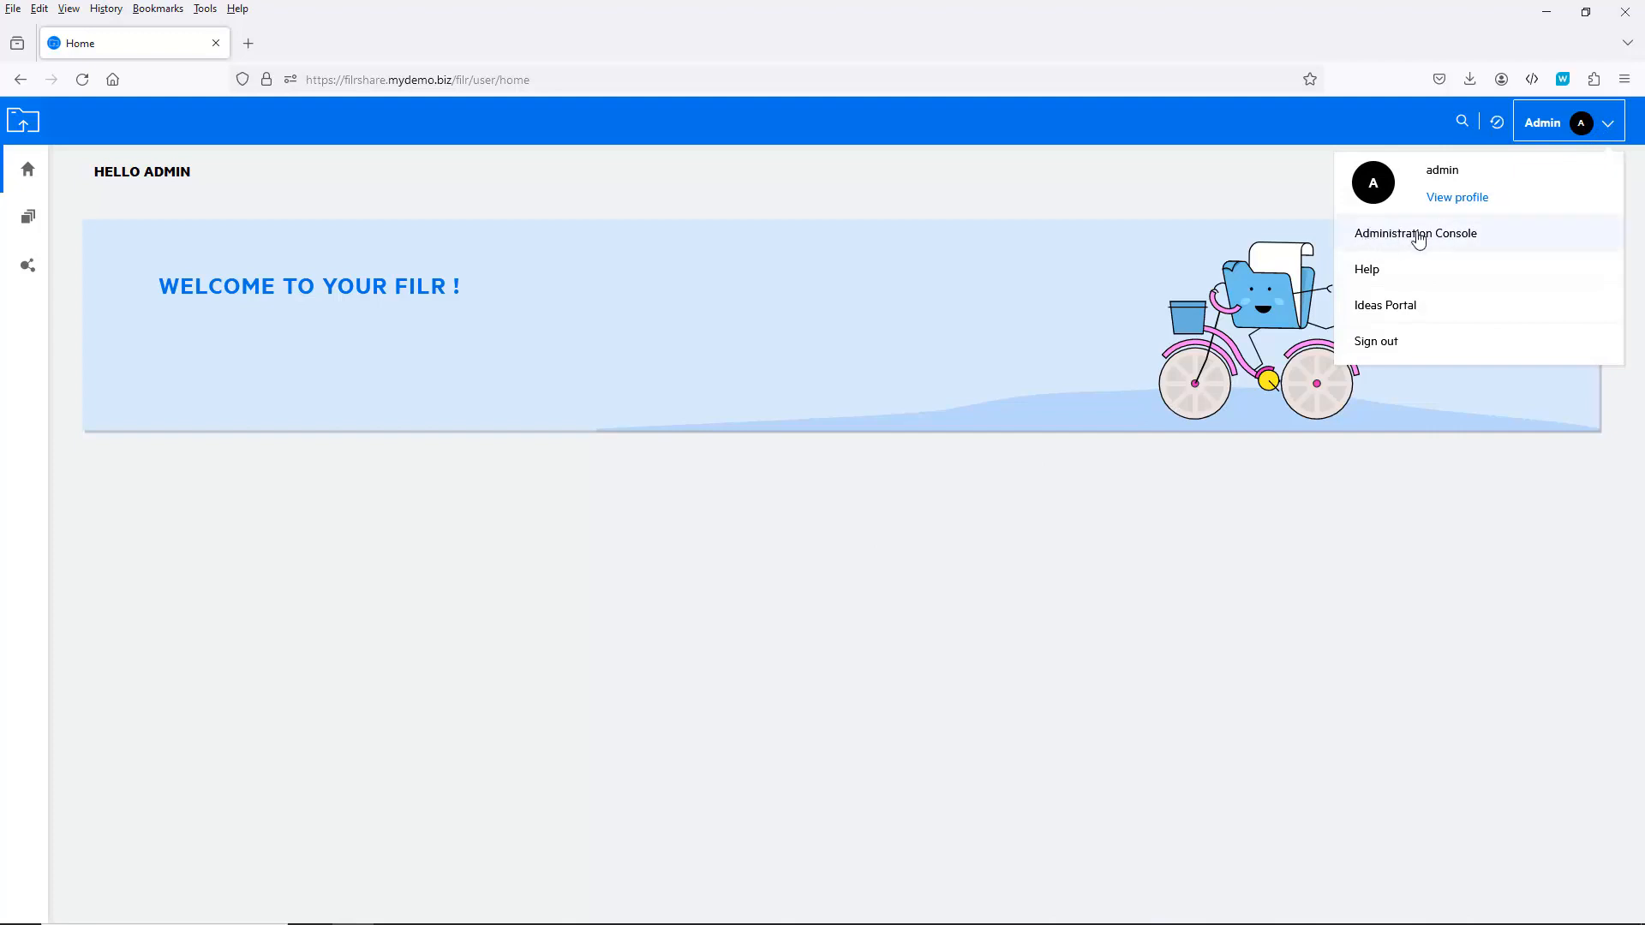
{"action": "left_click", "coordinate": [1439, 234]}
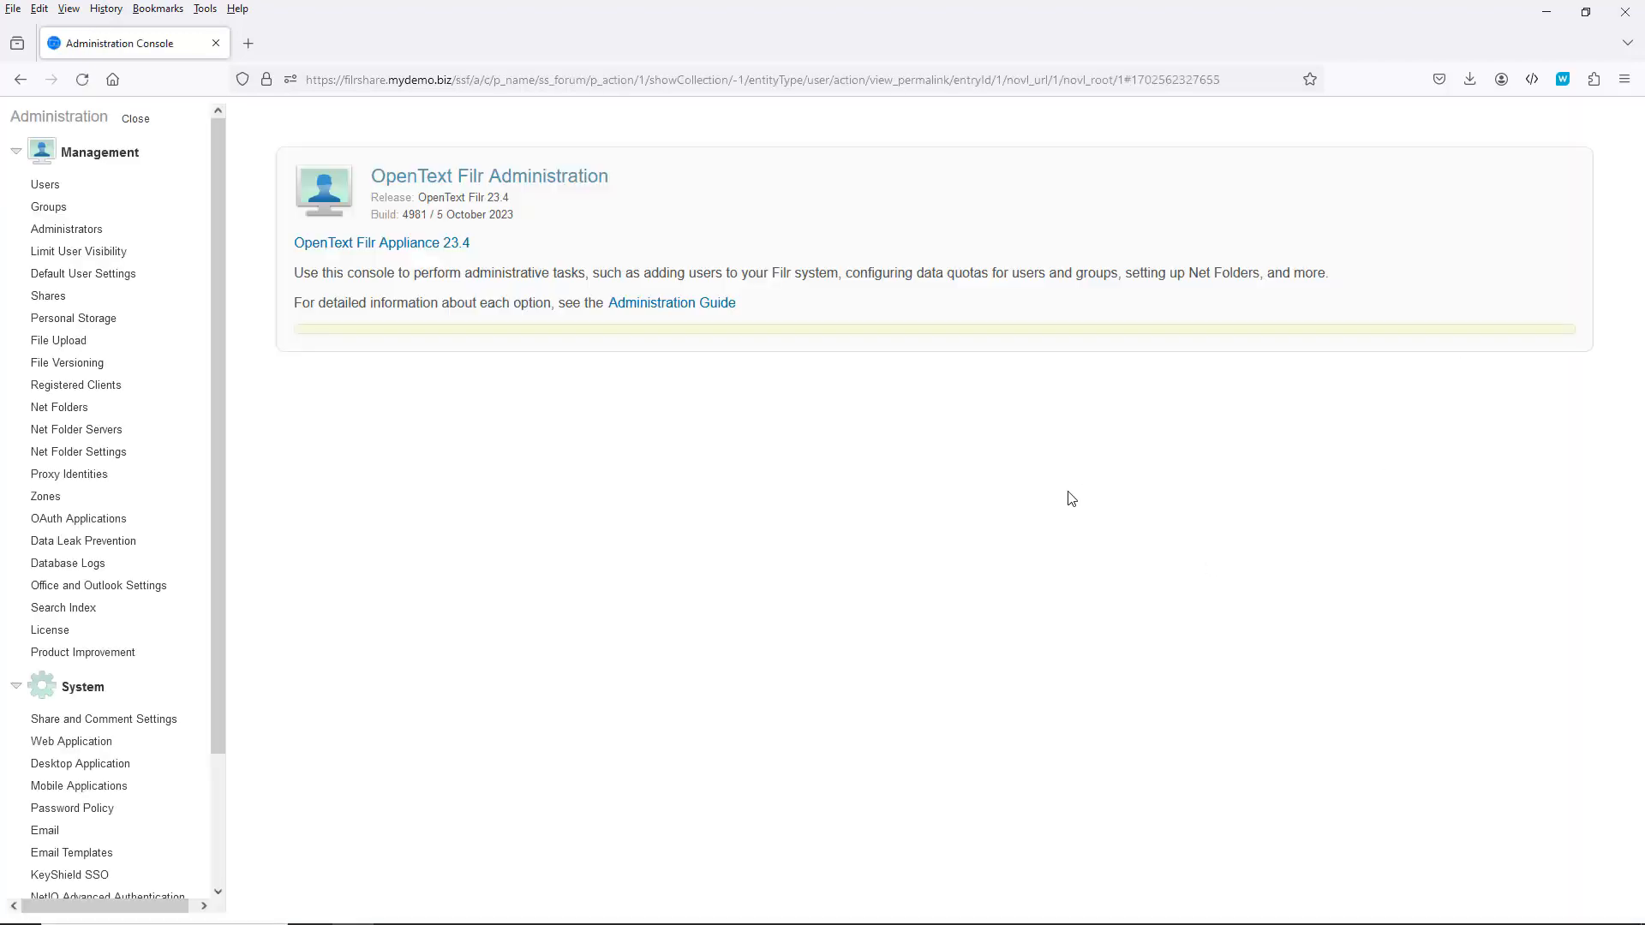
{"action": "left_click", "coordinate": [75, 413]}
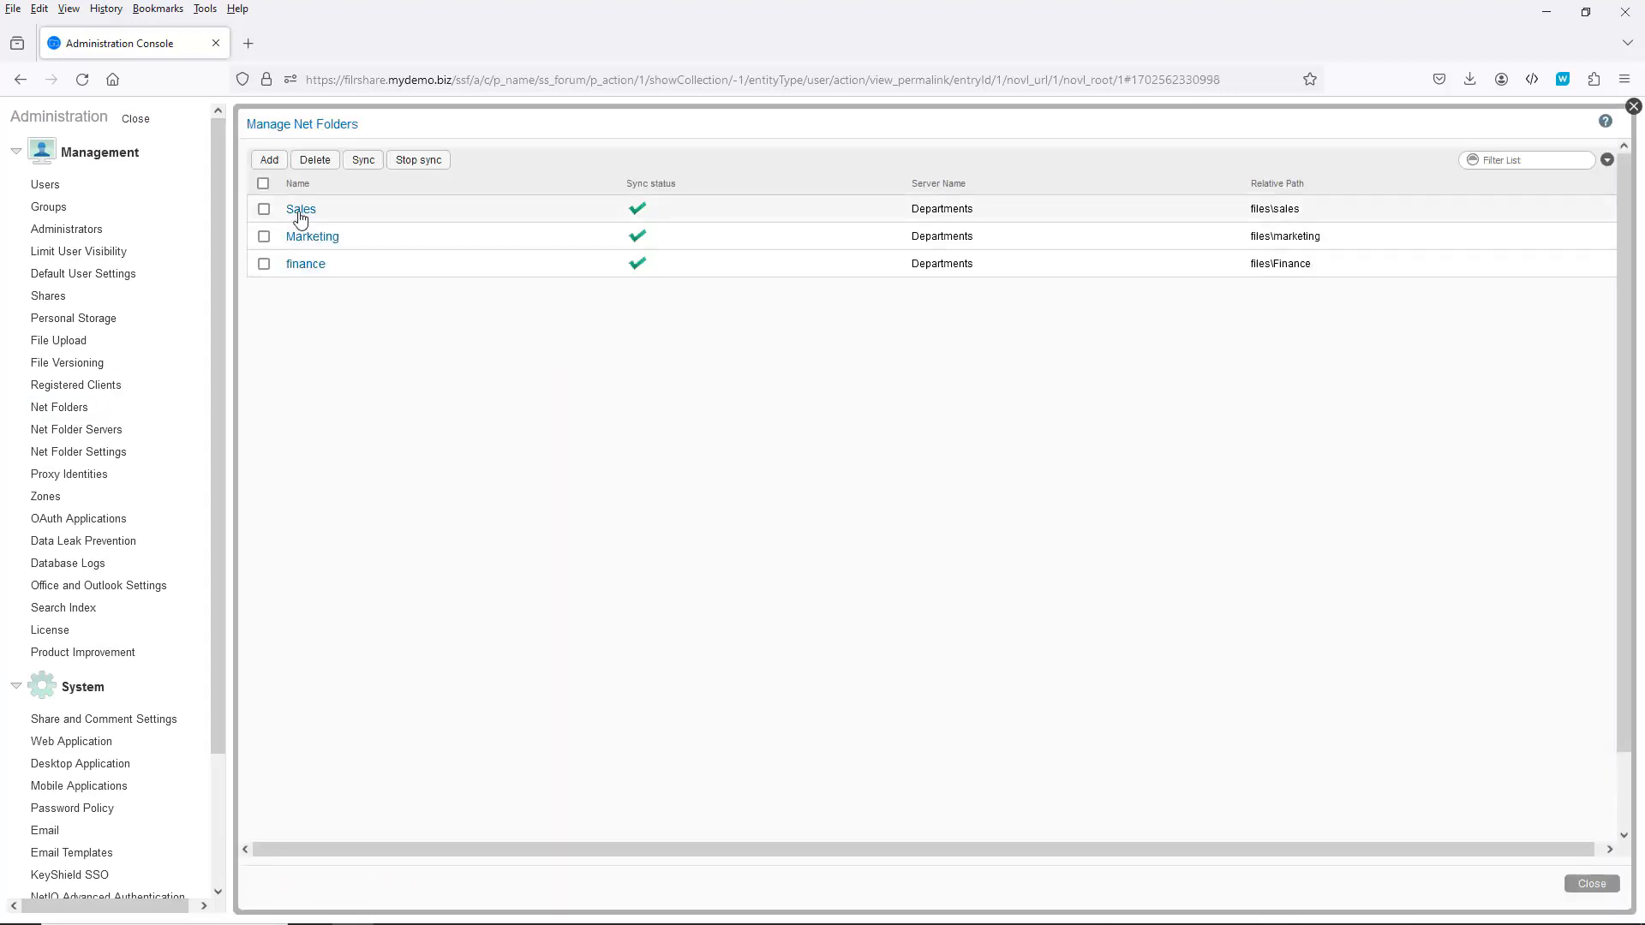
{"action": "left_click", "coordinate": [301, 218]}
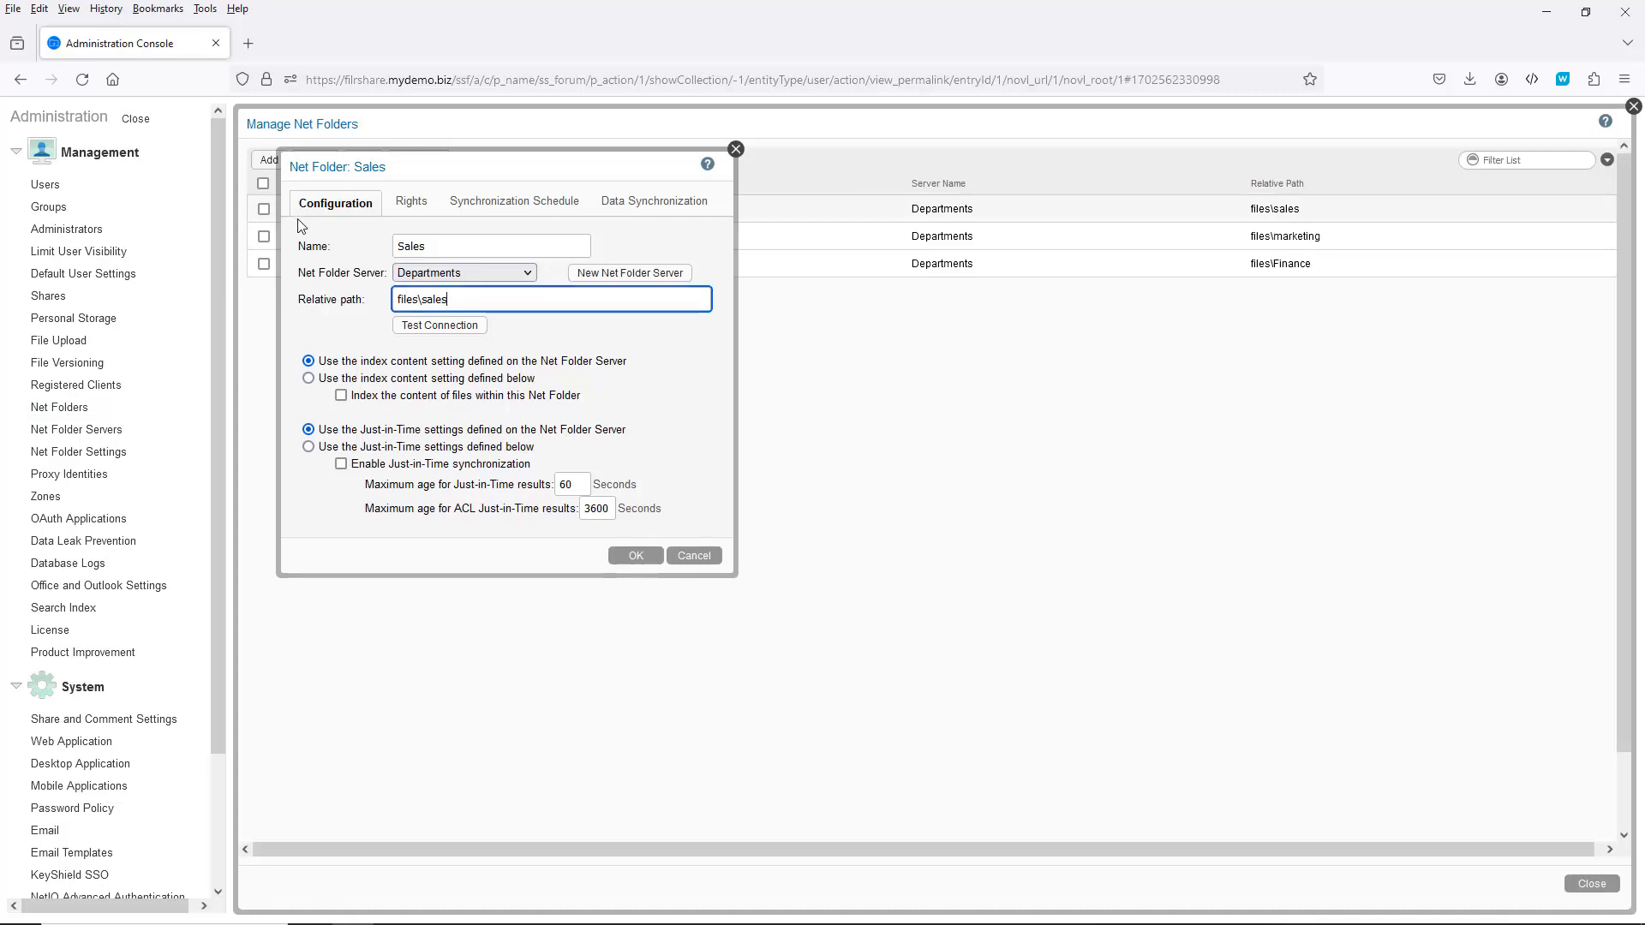
{"action": "left_click", "coordinate": [407, 205]}
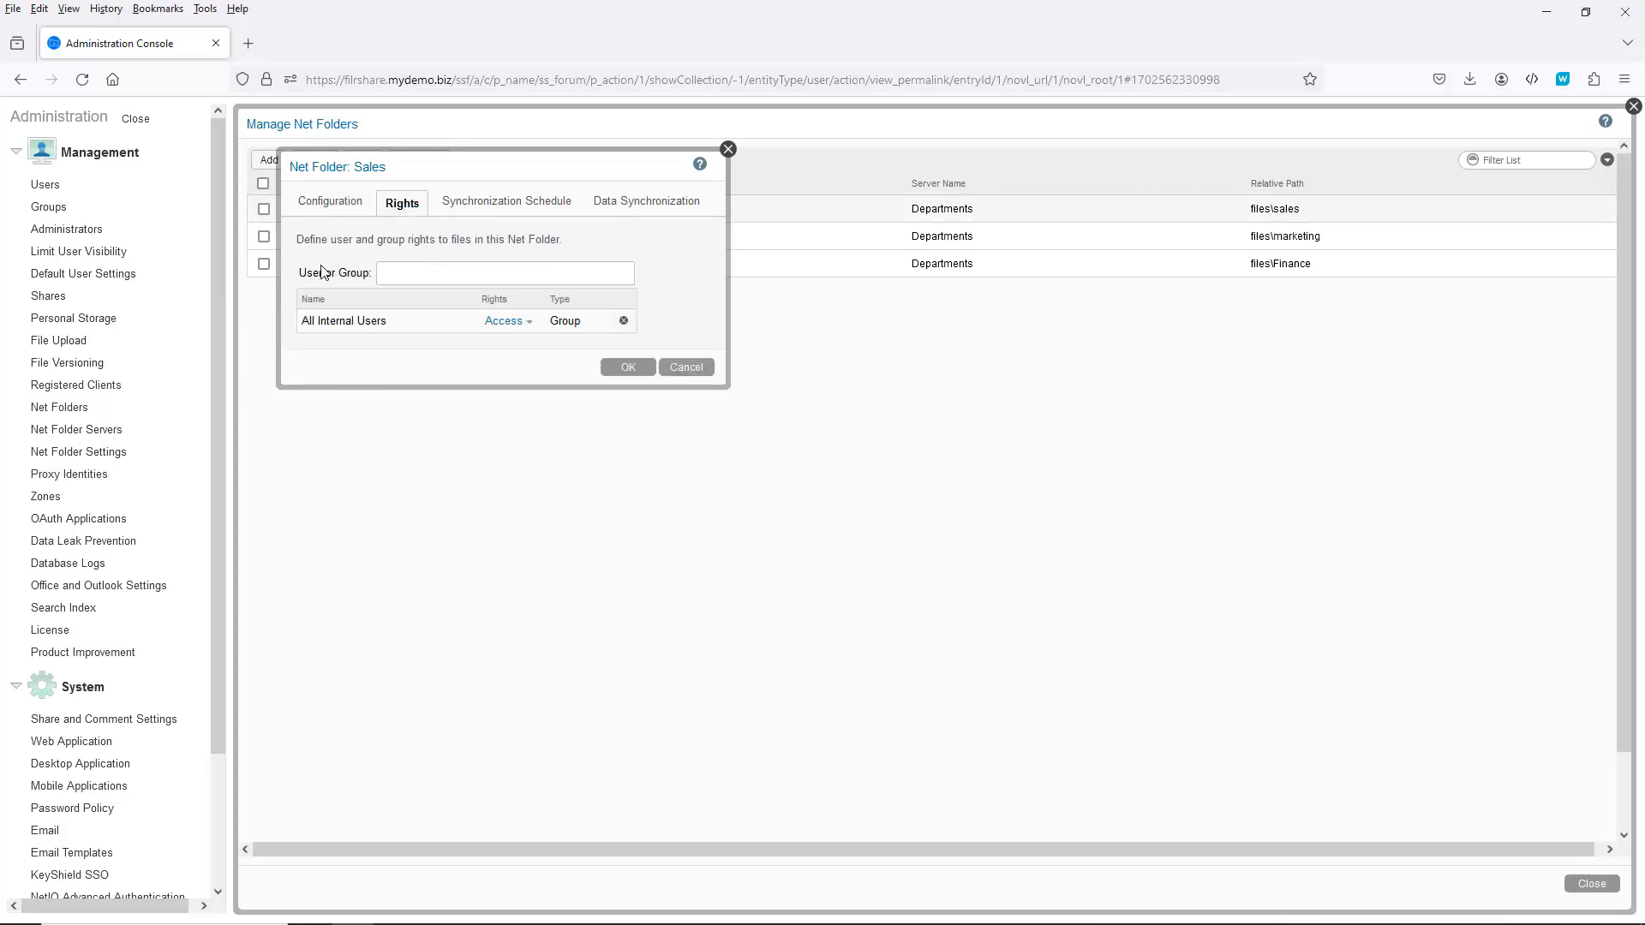
Step: Review All Internal Users' rights, then add salessharelink with Allow access and Share using File Link
{"action": "left_click", "coordinate": [504, 322]}
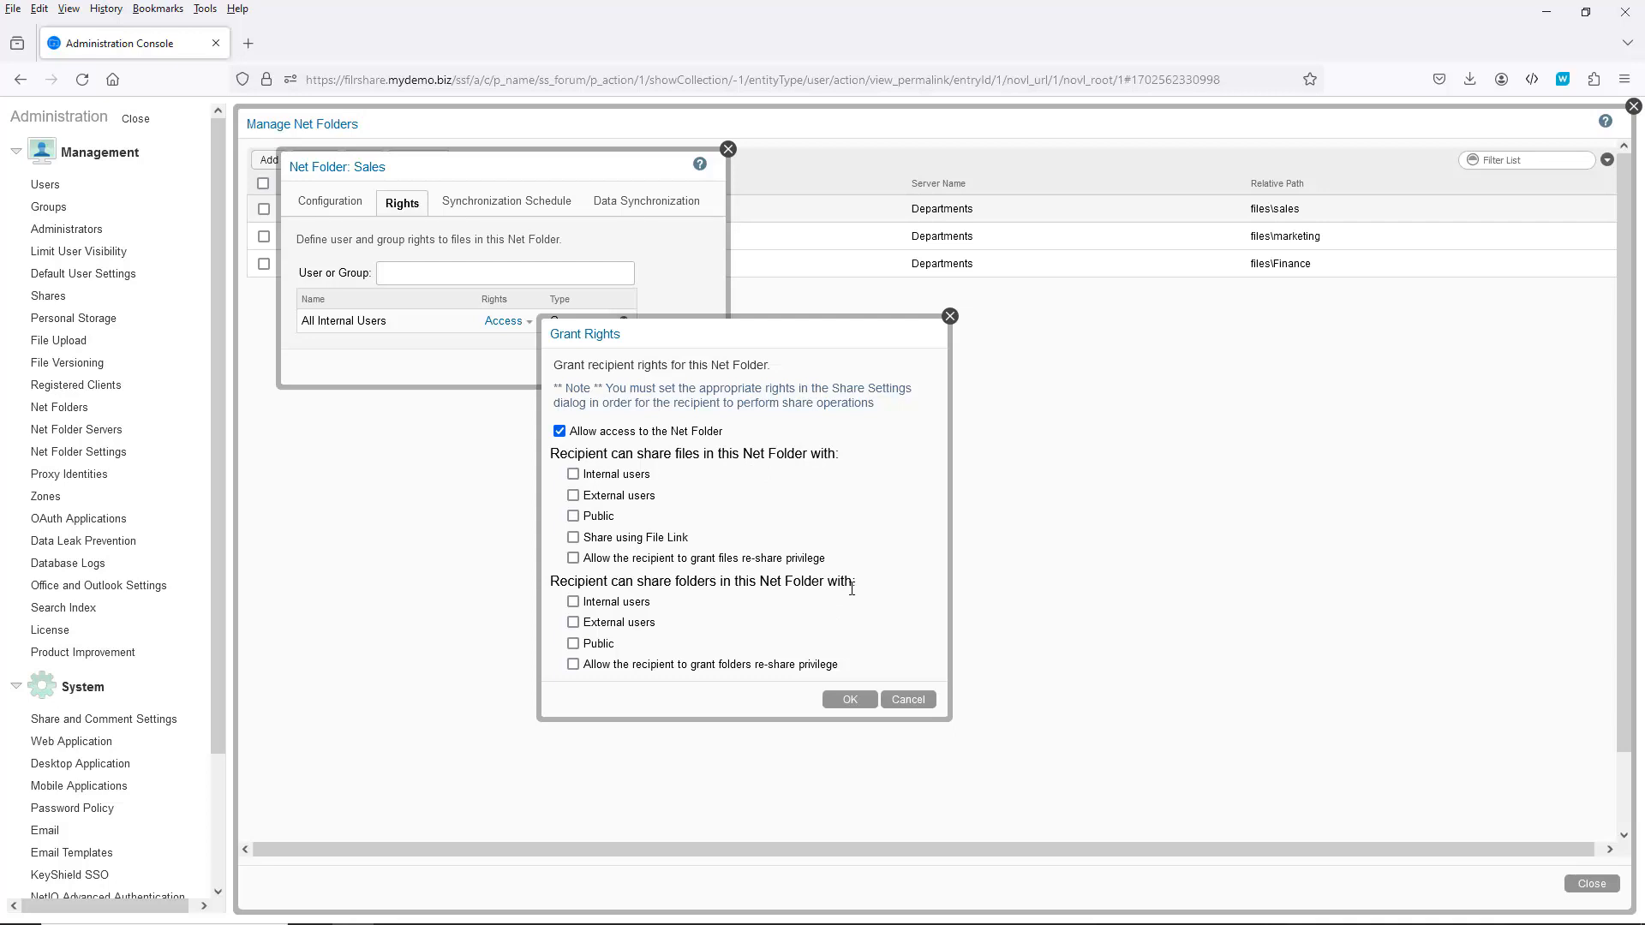
{"action": "left_click", "coordinate": [906, 699]}
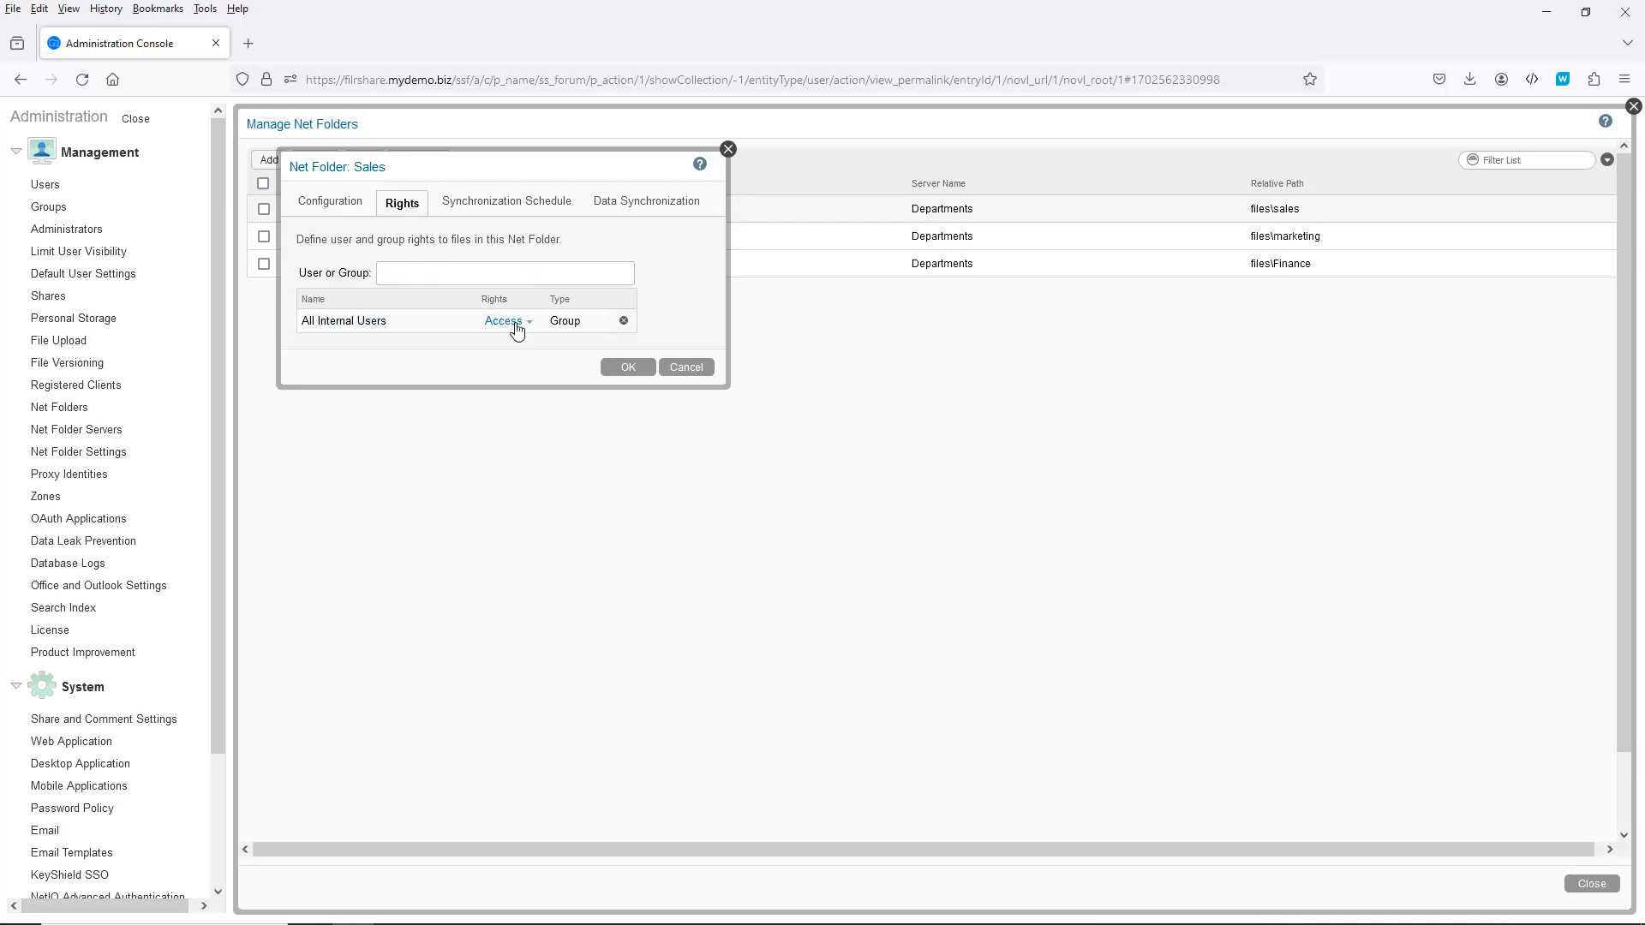
{"action": "left_click", "coordinate": [415, 271]}
{"action": "type", "text": "sal"}
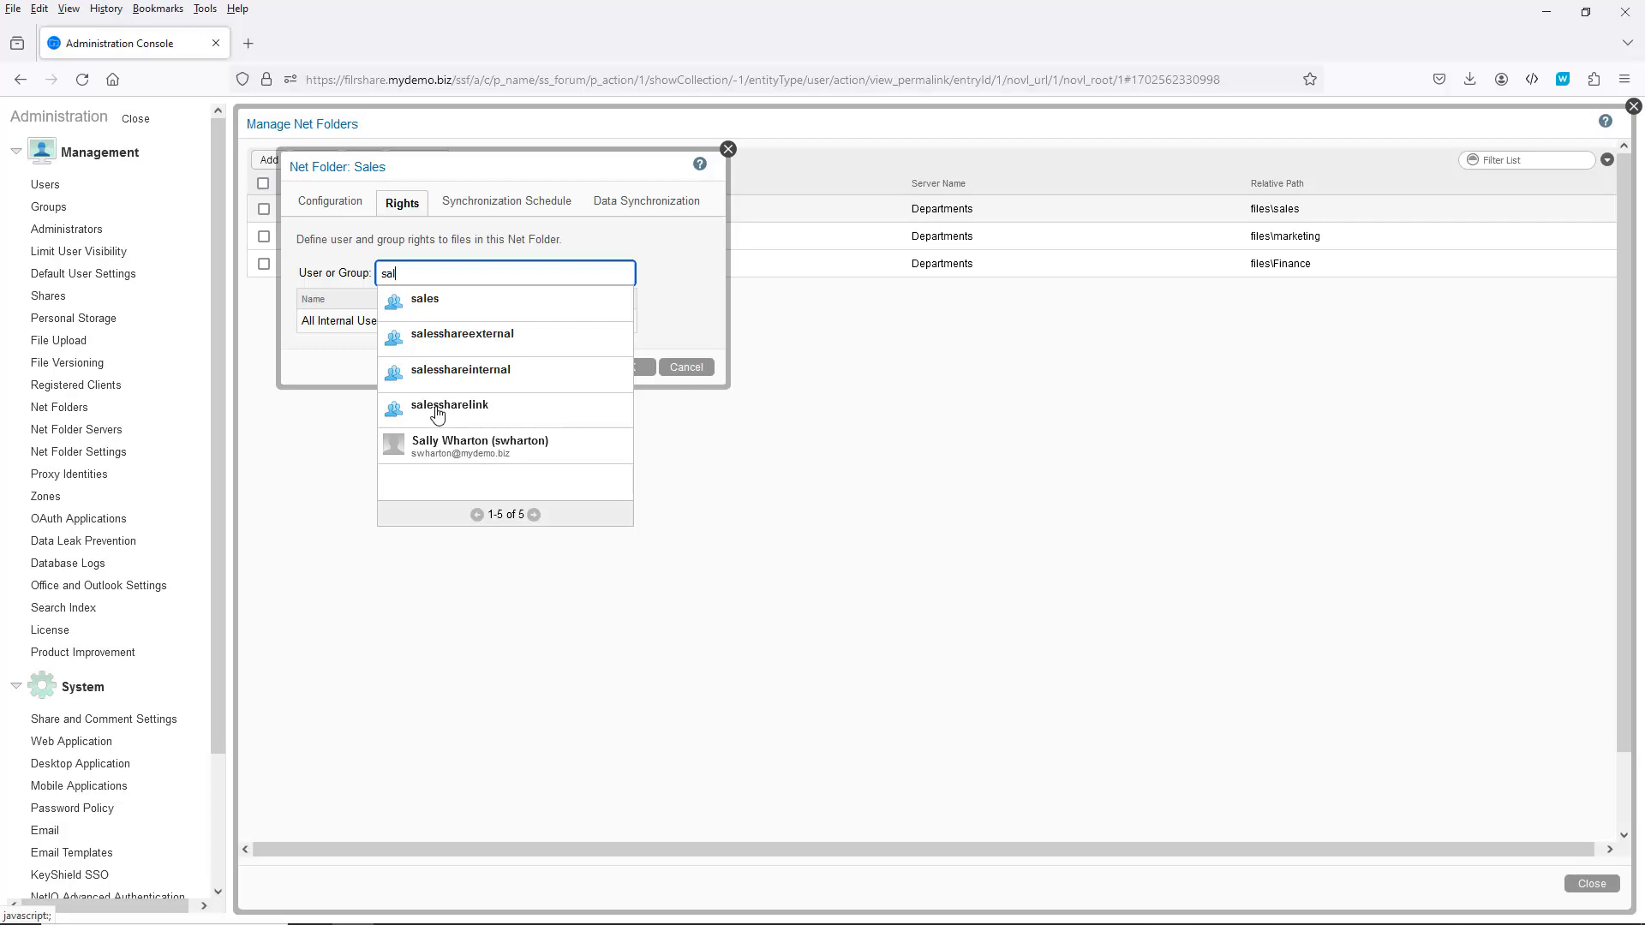
{"action": "left_click", "coordinate": [438, 409]}
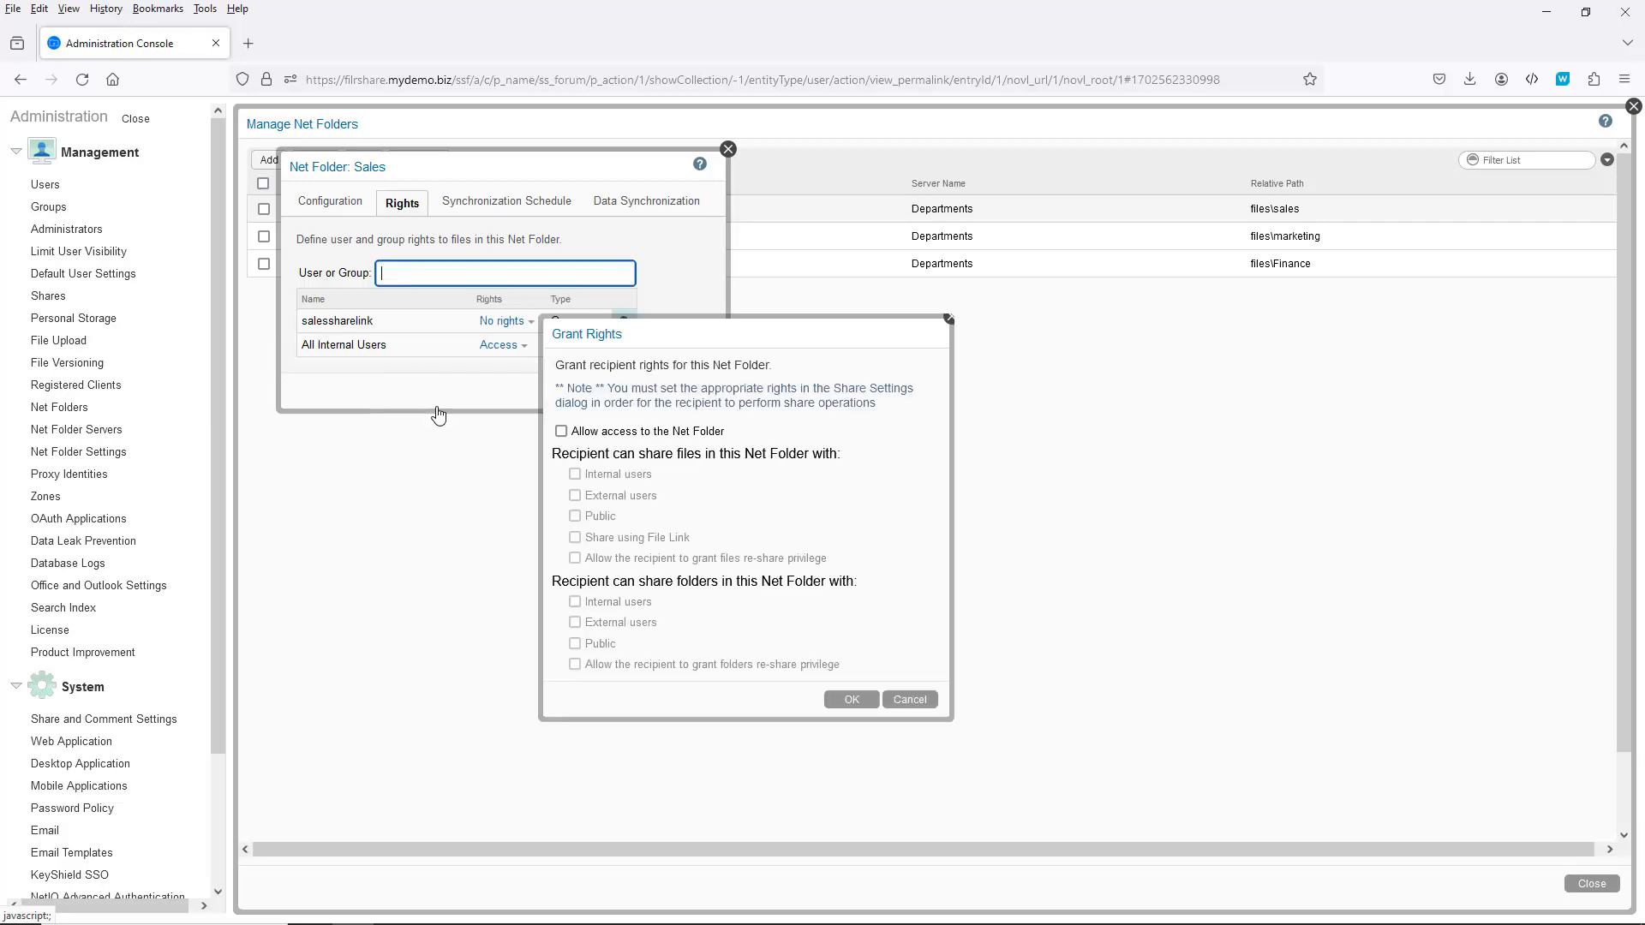
{"action": "left_click", "coordinate": [561, 431]}
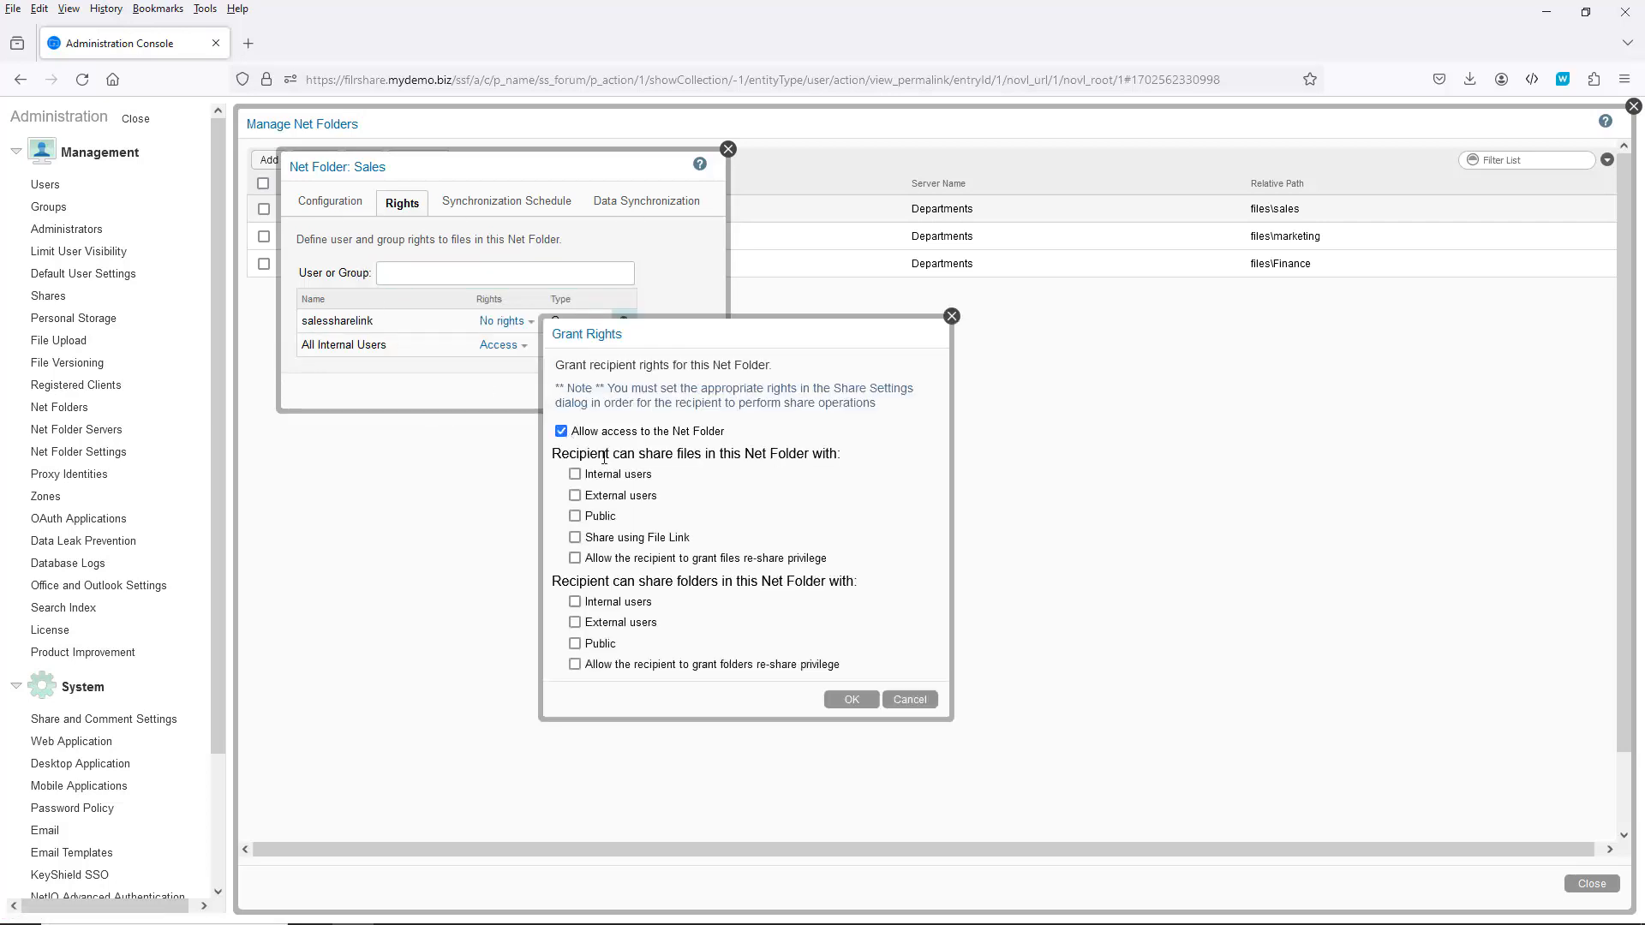
{"action": "left_click", "coordinate": [575, 538]}
{"action": "left_click", "coordinate": [853, 701]}
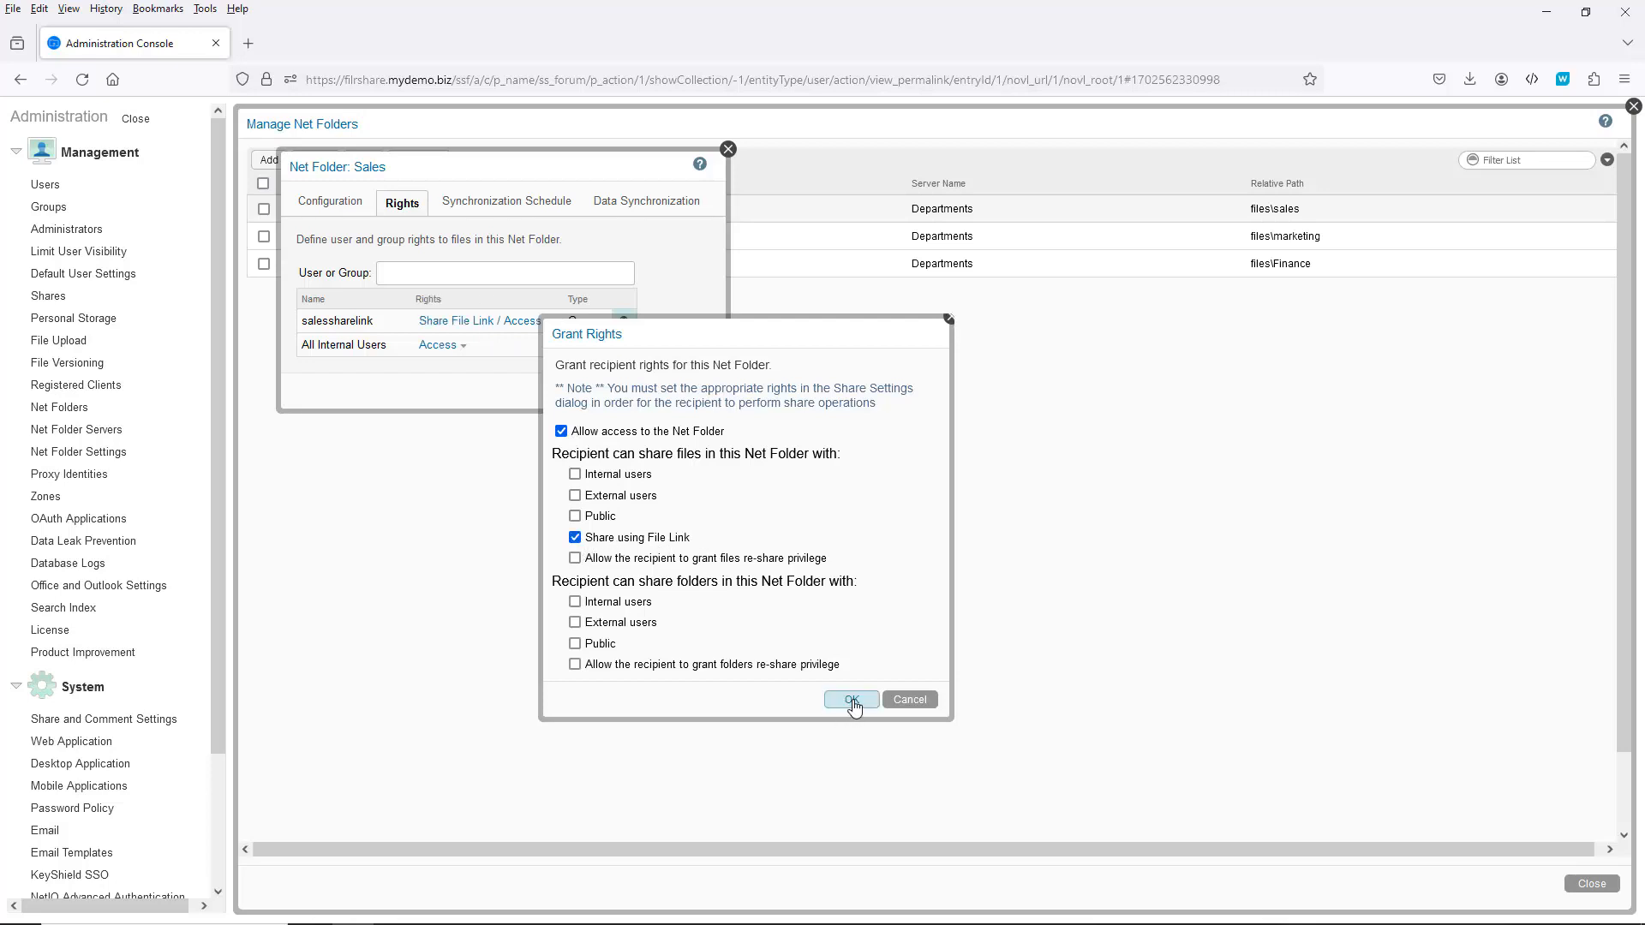
{"action": "left_click", "coordinate": [406, 274]}
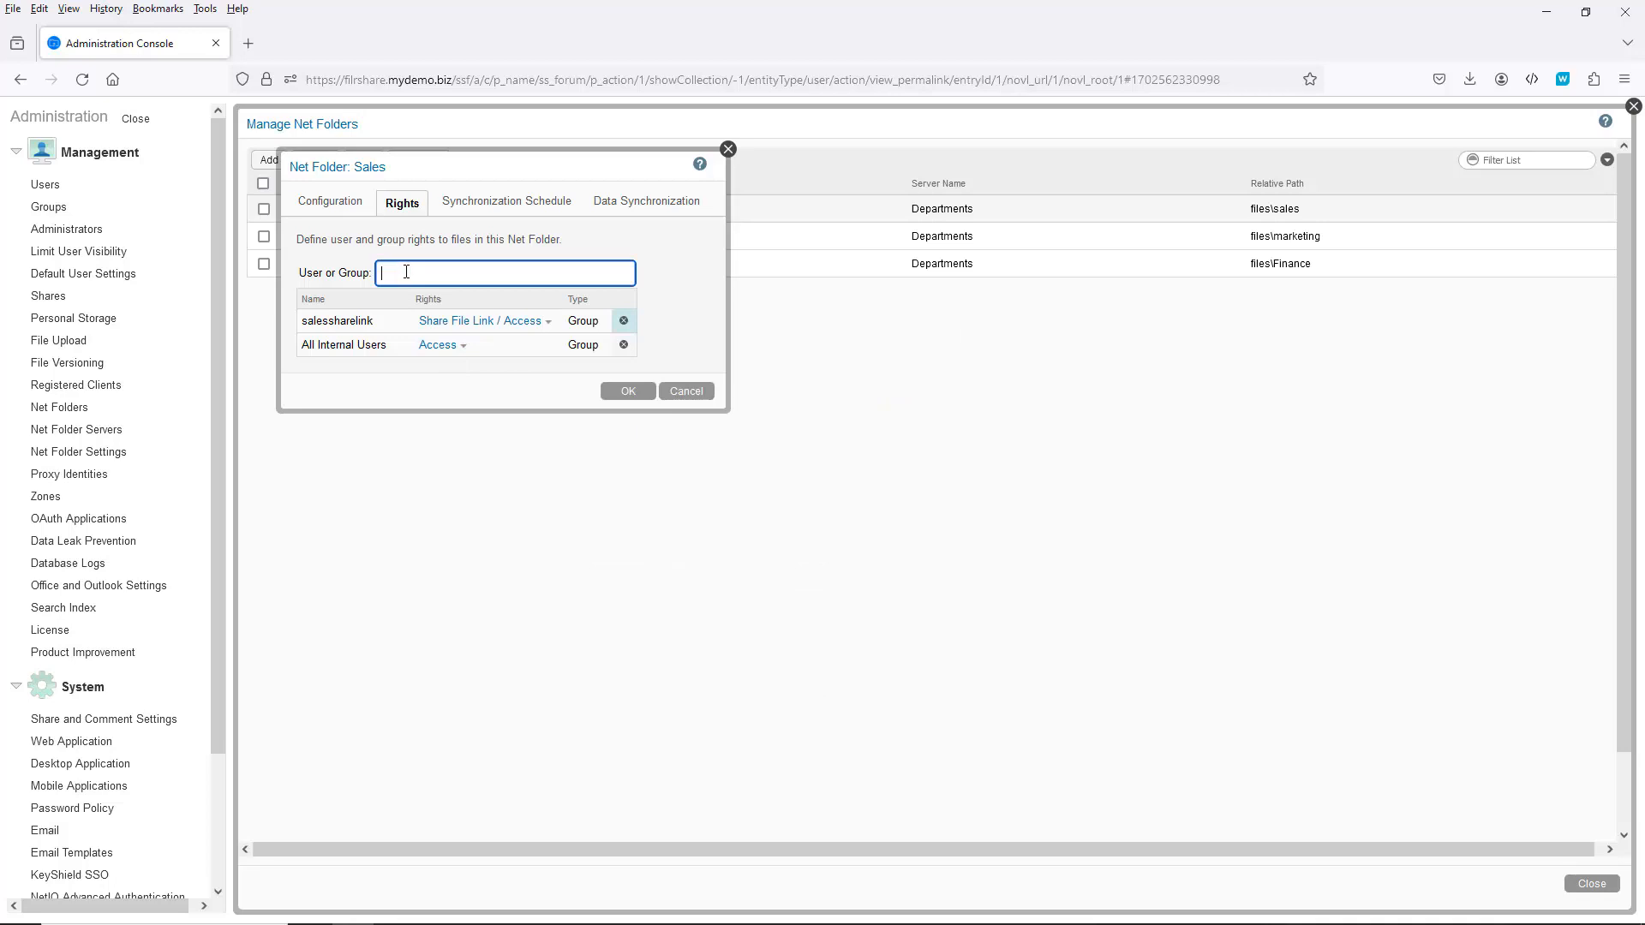
Step: Add salesshareexternal to the Sales rights with Allow access and External users
{"action": "type", "text": "s"}
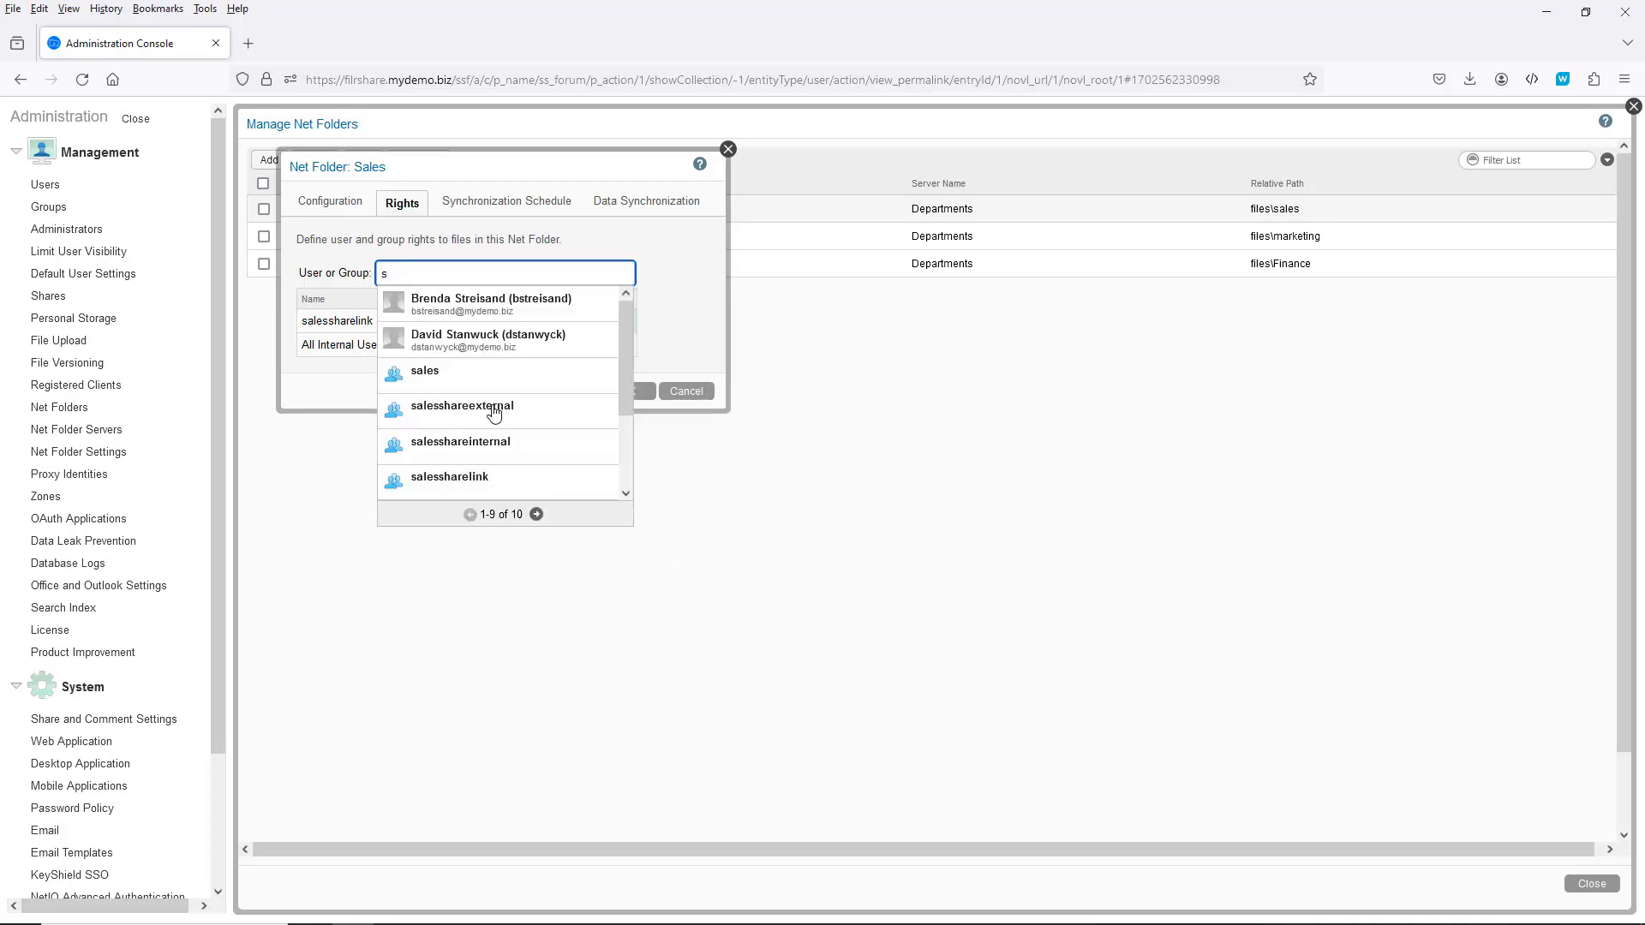
{"action": "left_click", "coordinate": [503, 417]}
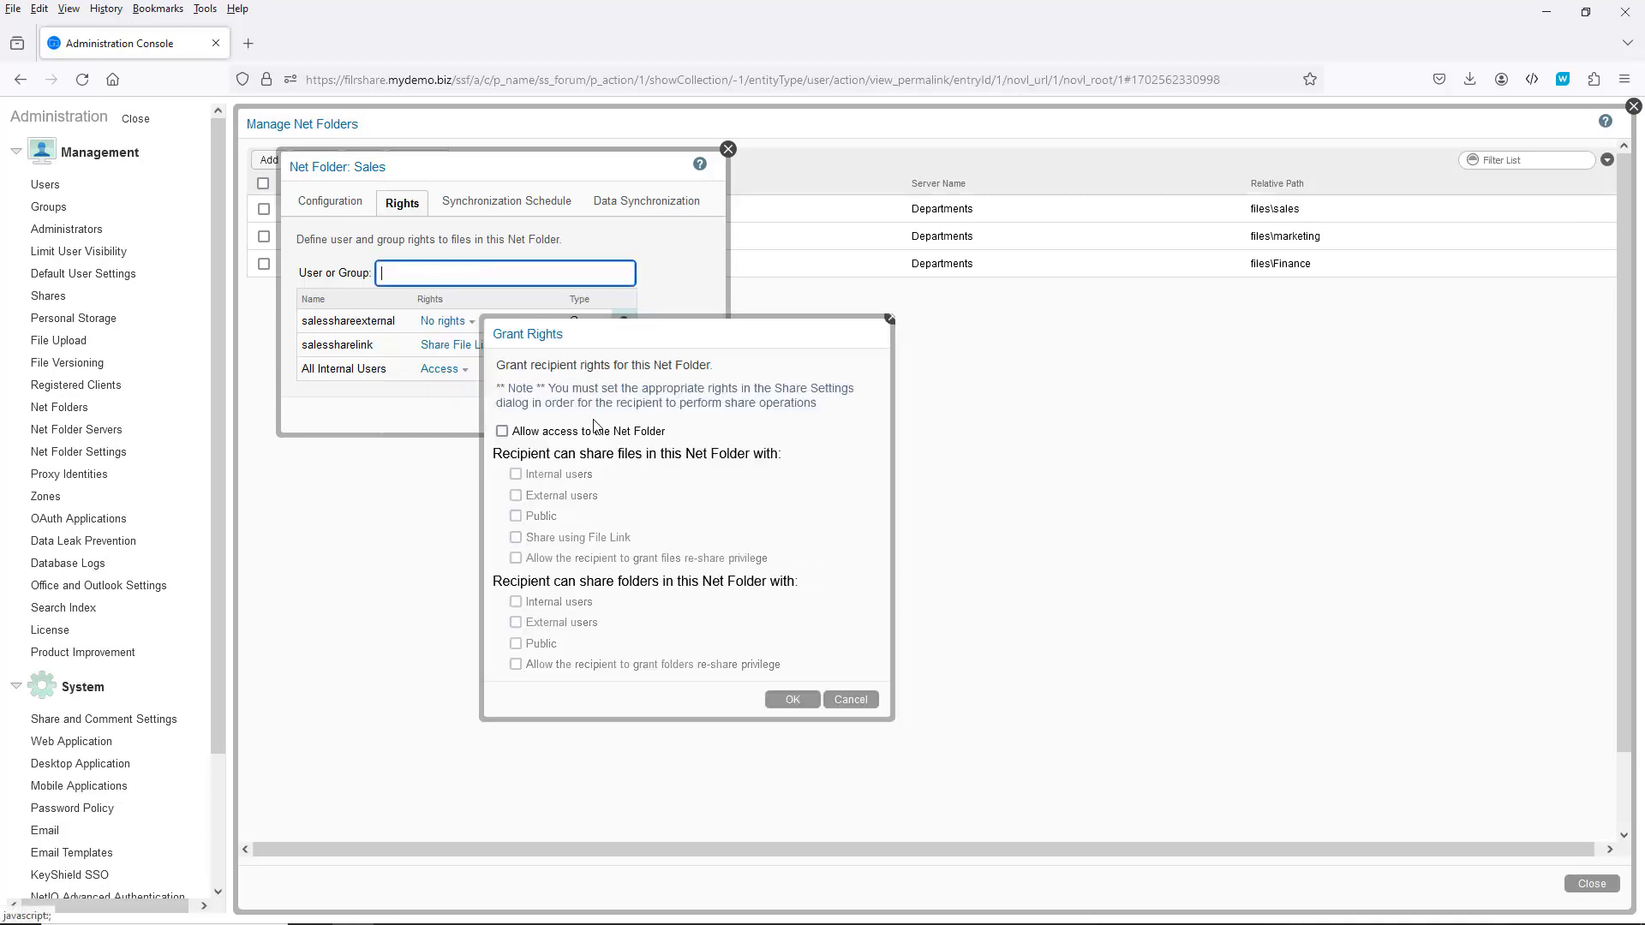
{"action": "left_click", "coordinate": [502, 431]}
{"action": "left_click", "coordinate": [516, 495]}
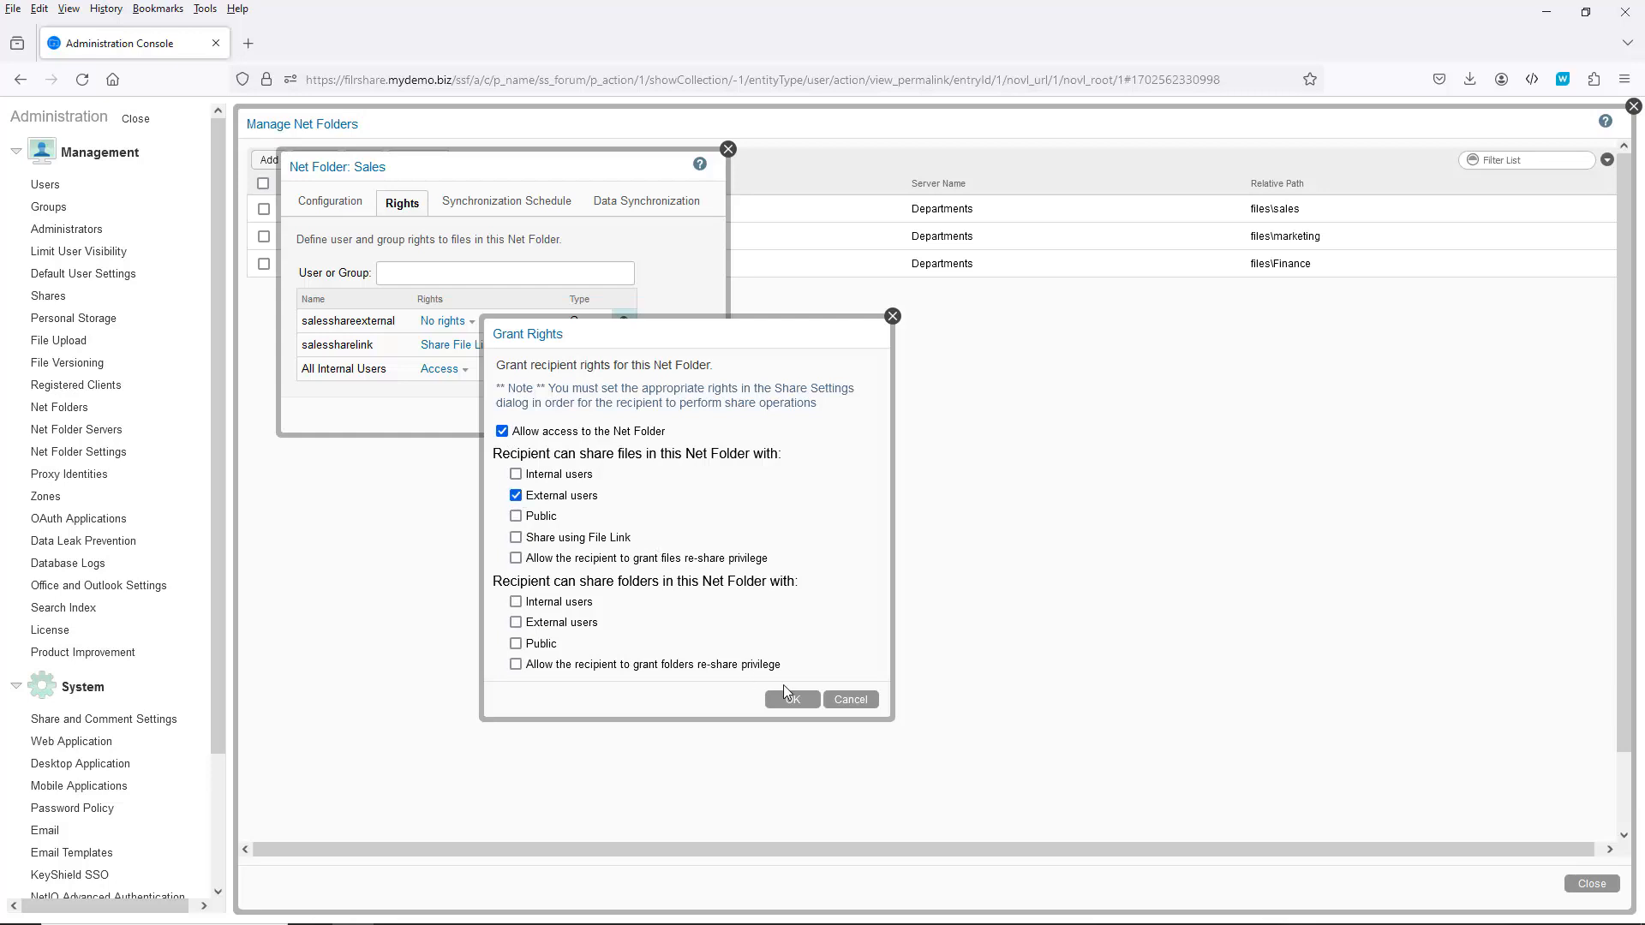
{"action": "left_click", "coordinate": [792, 699]}
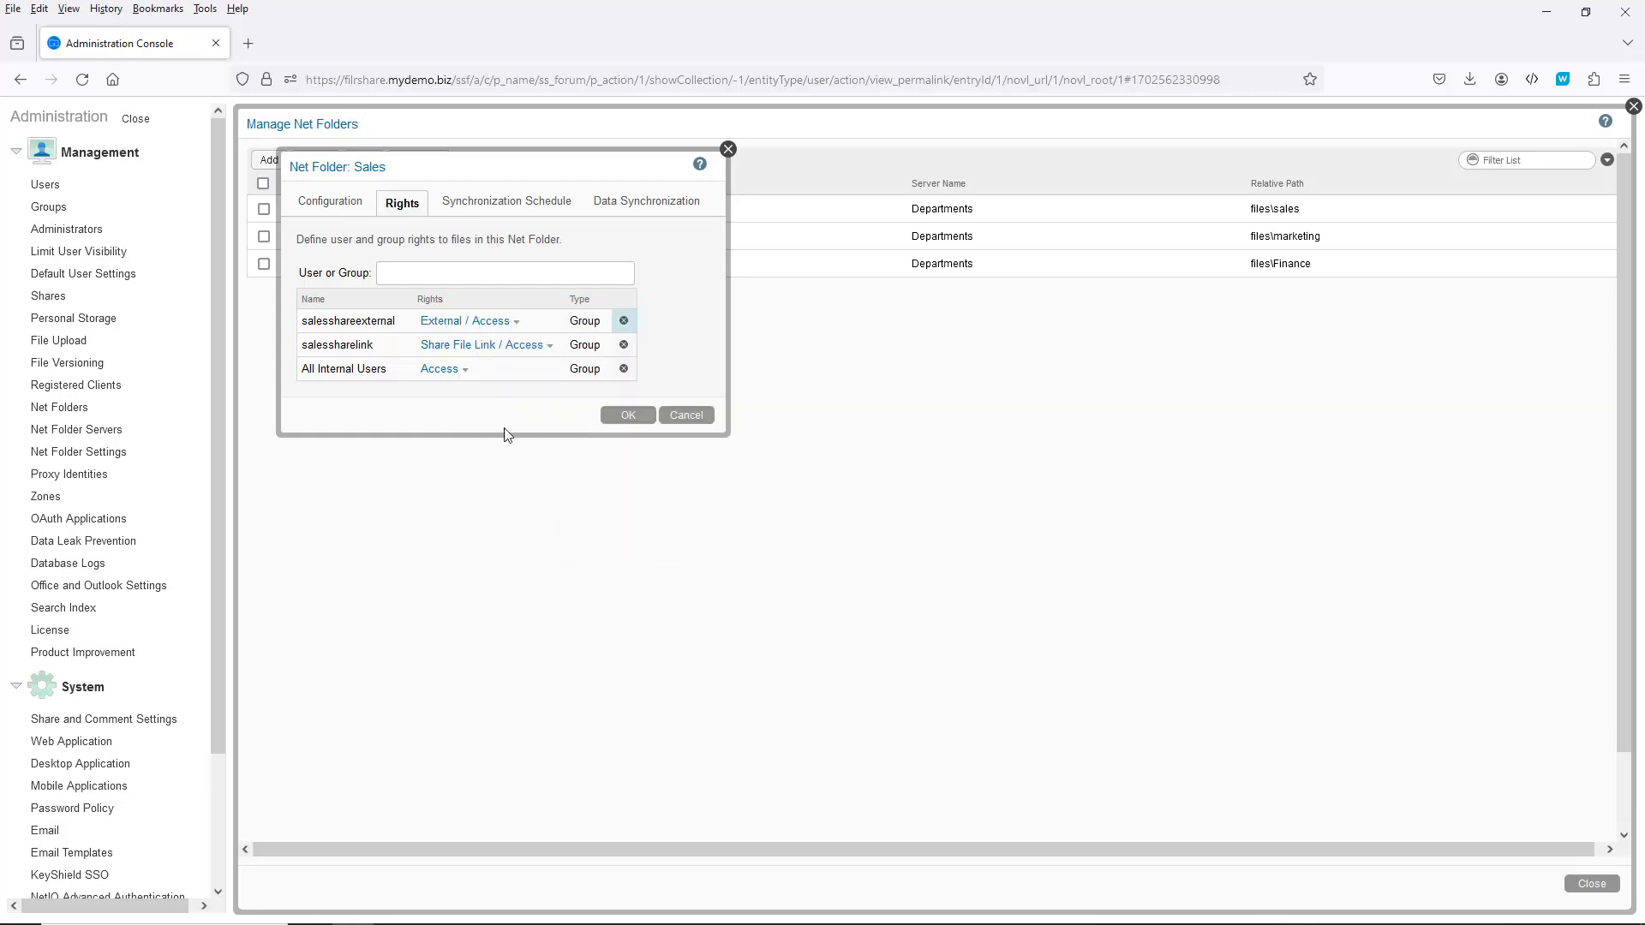
Step: Add salesshareinternal to the Sales rights with Allow access and Internal users
{"action": "left_click", "coordinate": [412, 276]}
{"action": "type", "text": "sa"}
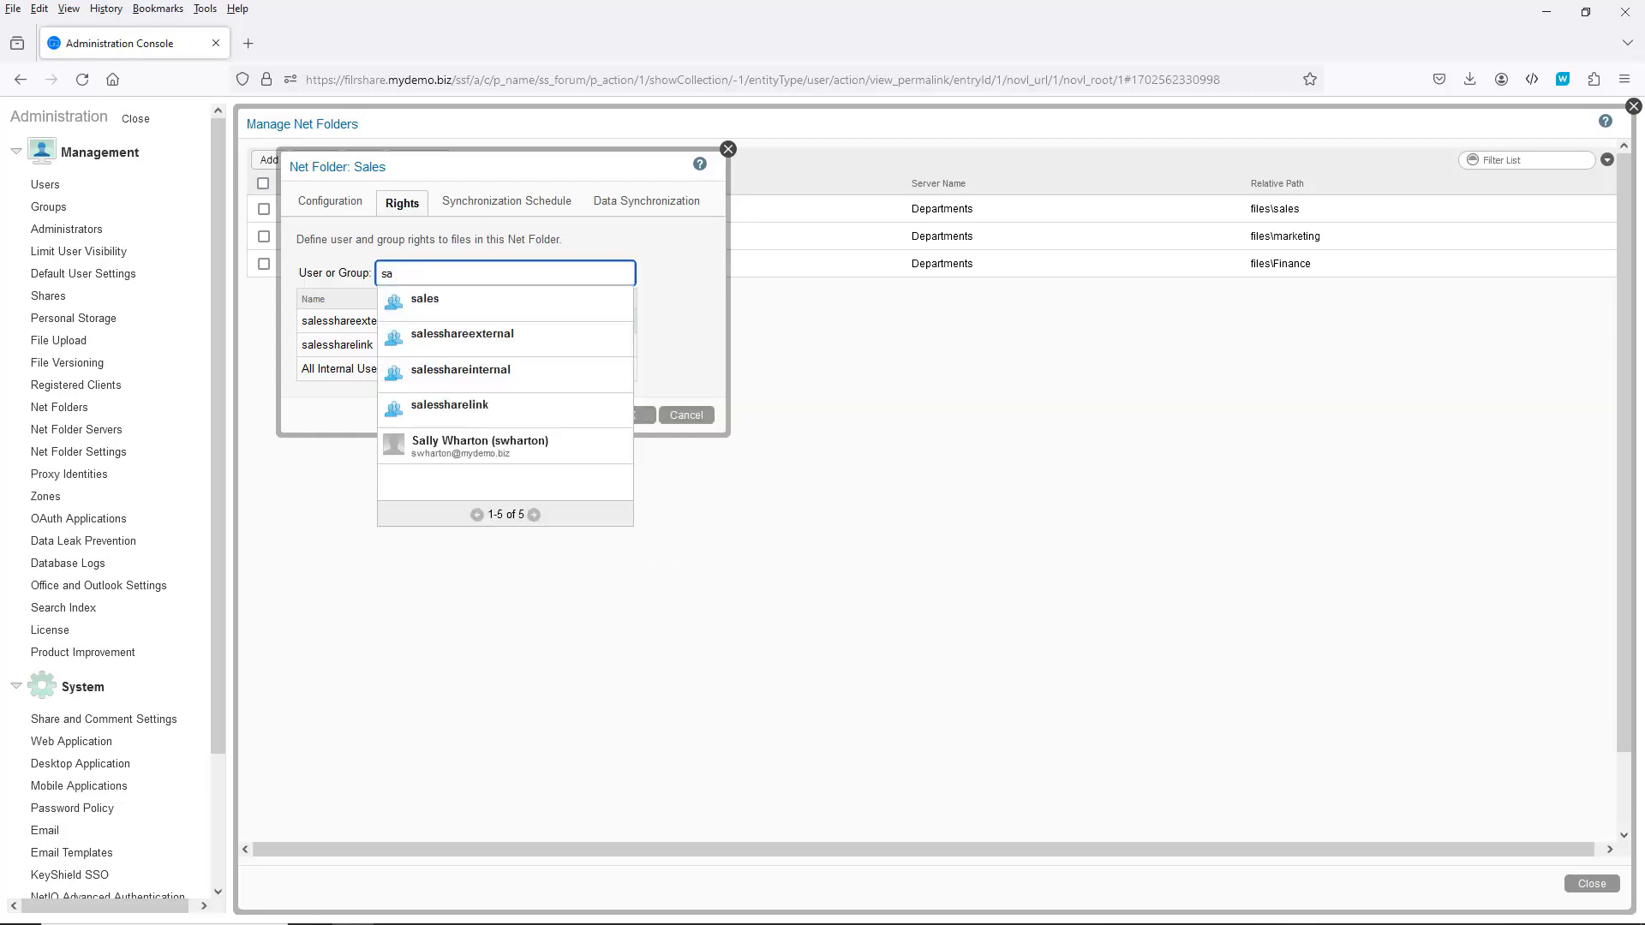
{"action": "left_click", "coordinate": [476, 371]}
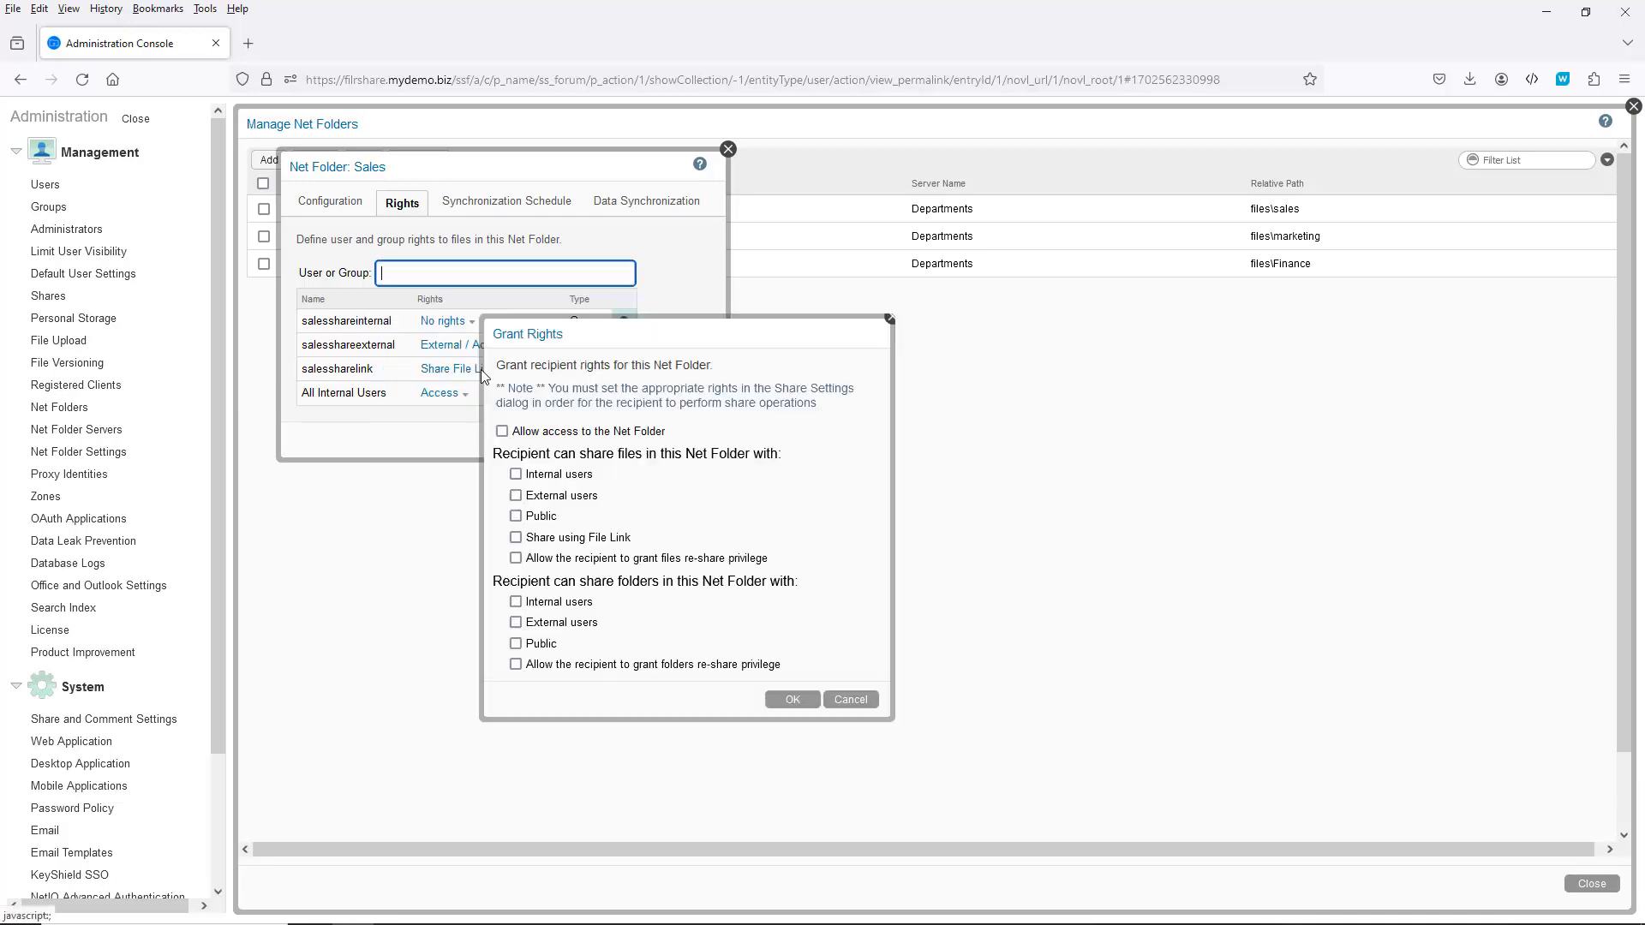
{"action": "left_click", "coordinate": [502, 431]}
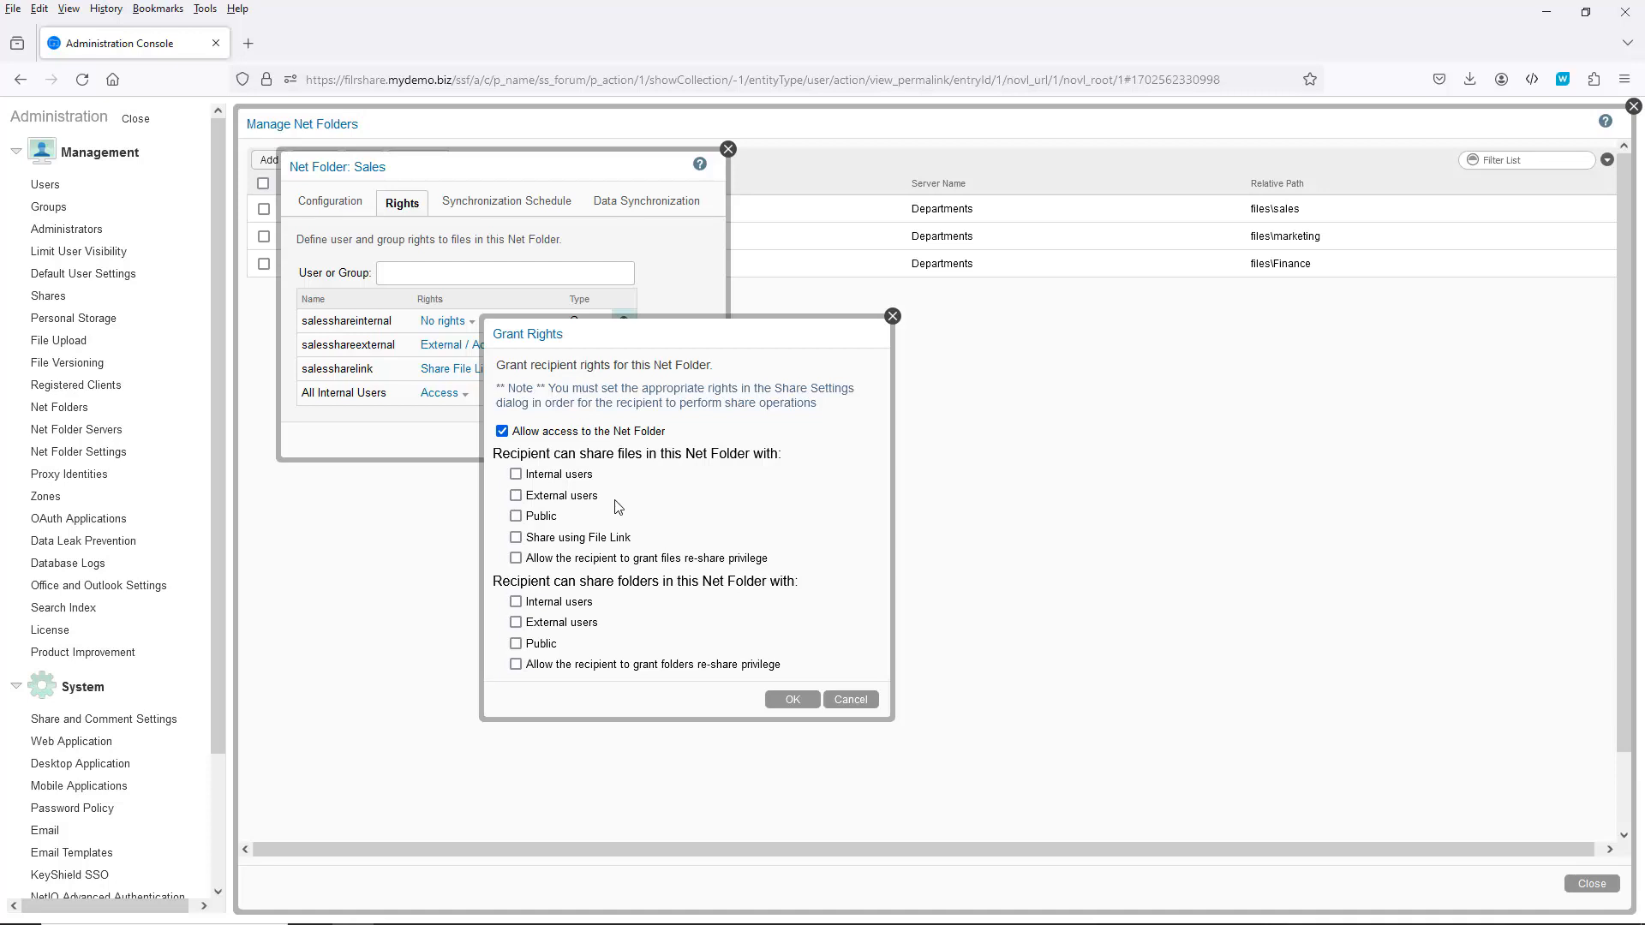
{"action": "left_click", "coordinate": [515, 473]}
{"action": "left_click", "coordinate": [790, 701]}
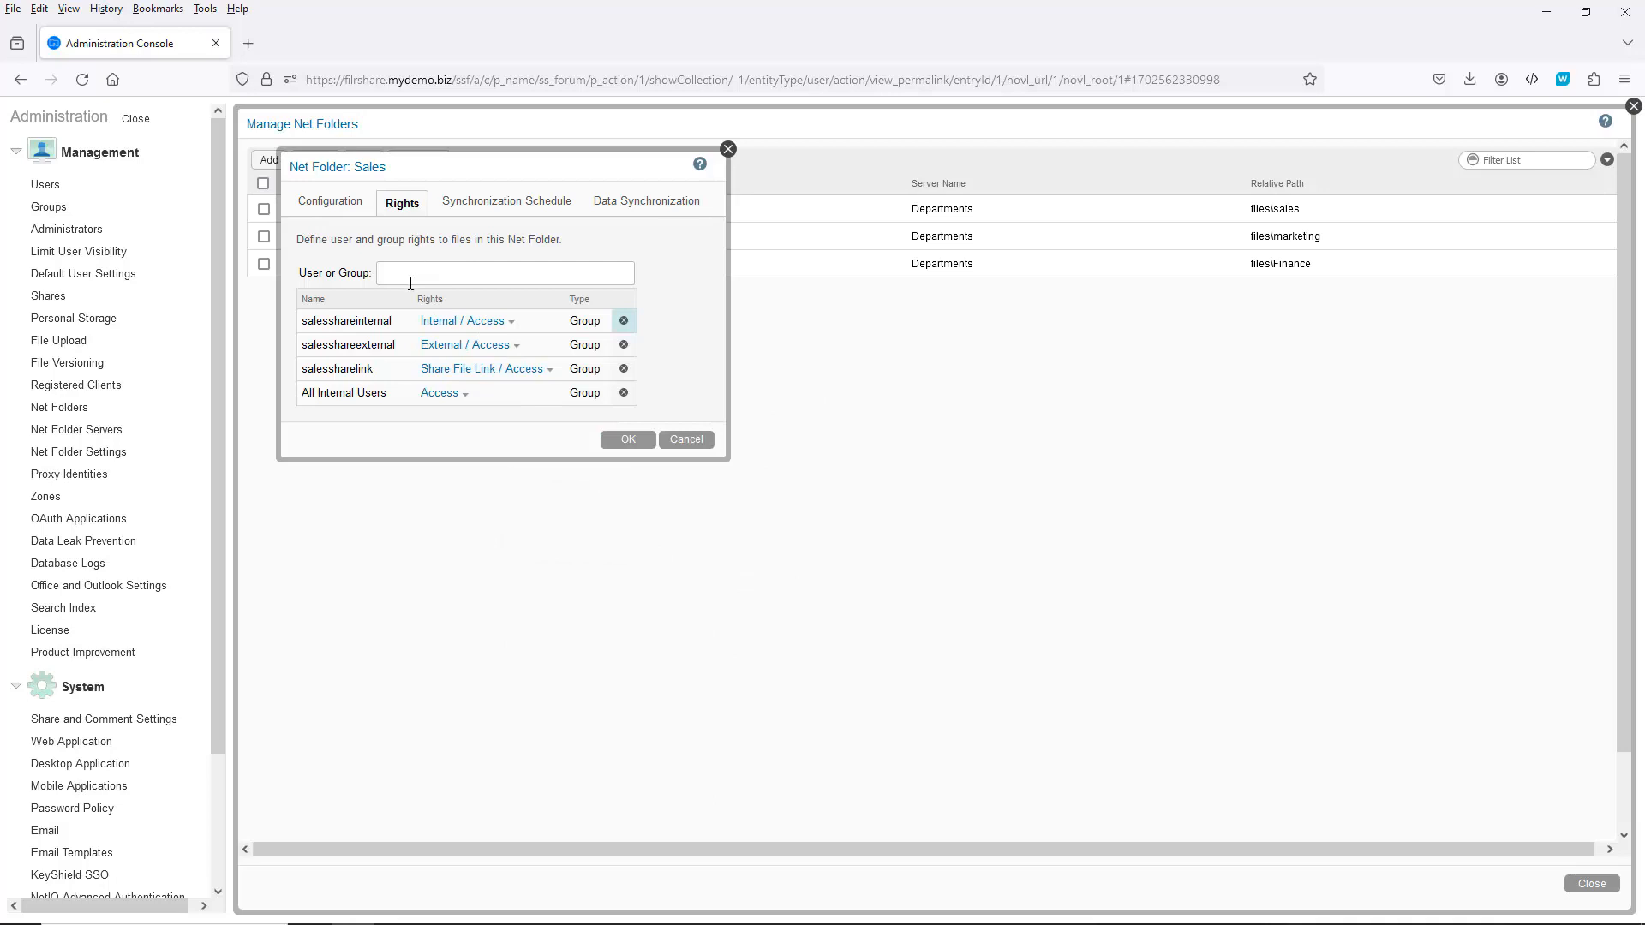
{"action": "left_click", "coordinate": [408, 271]}
Step: Add a user to the Sales rights, cancel granting, remove that row, and save the folder
{"action": "type", "text": "rre"}
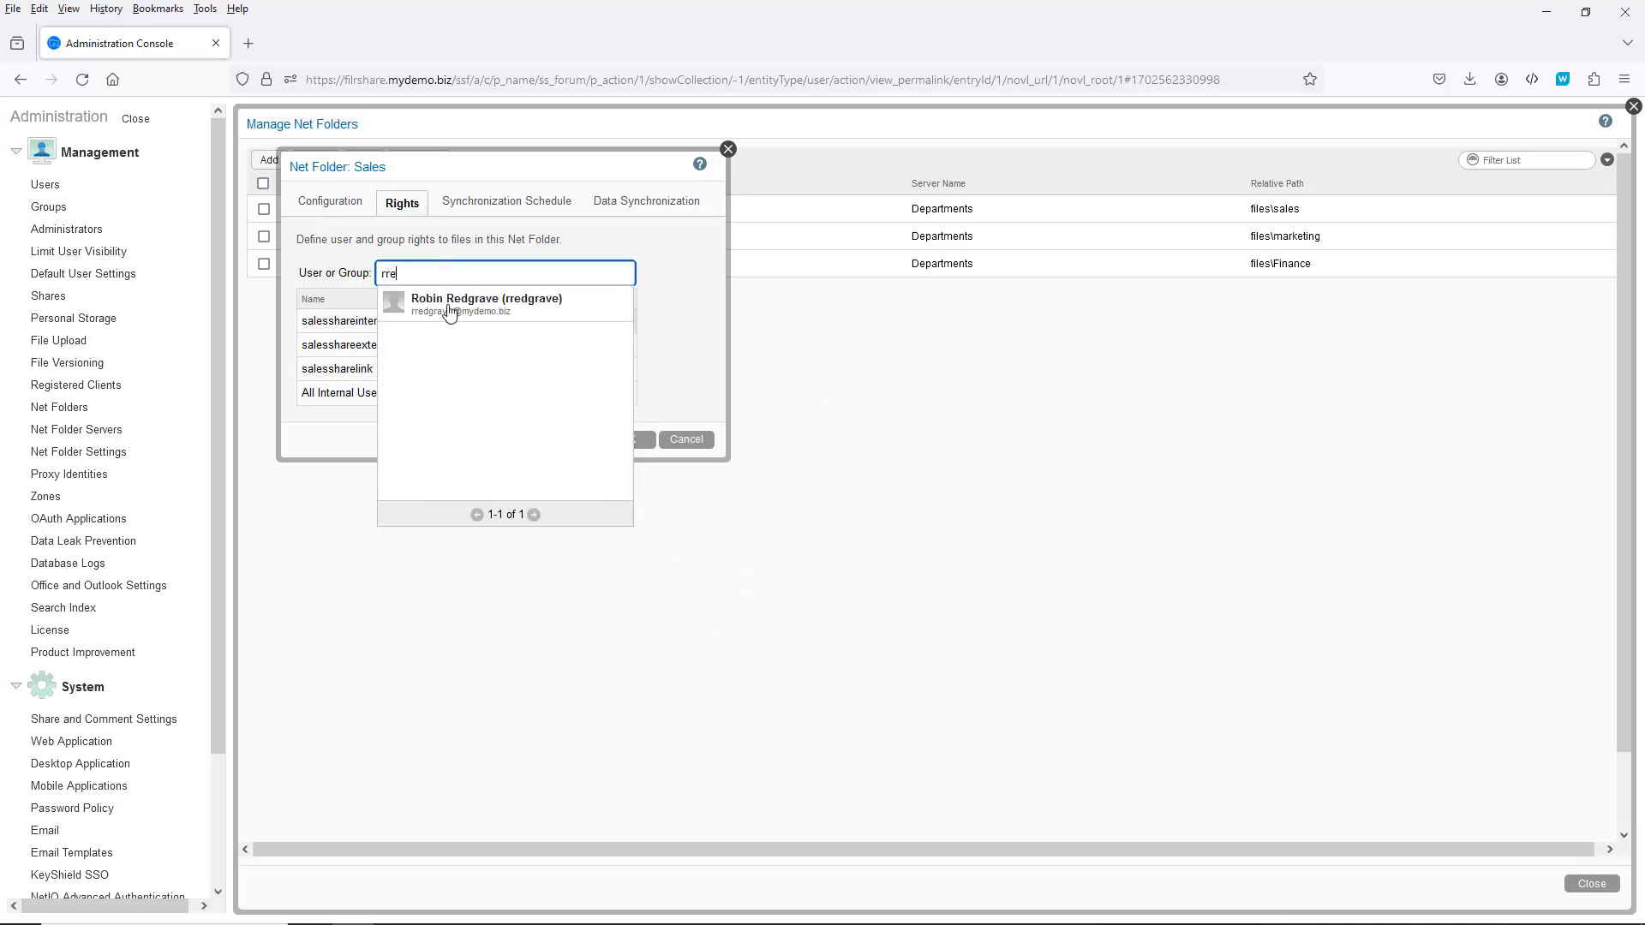
{"action": "left_click", "coordinate": [449, 308]}
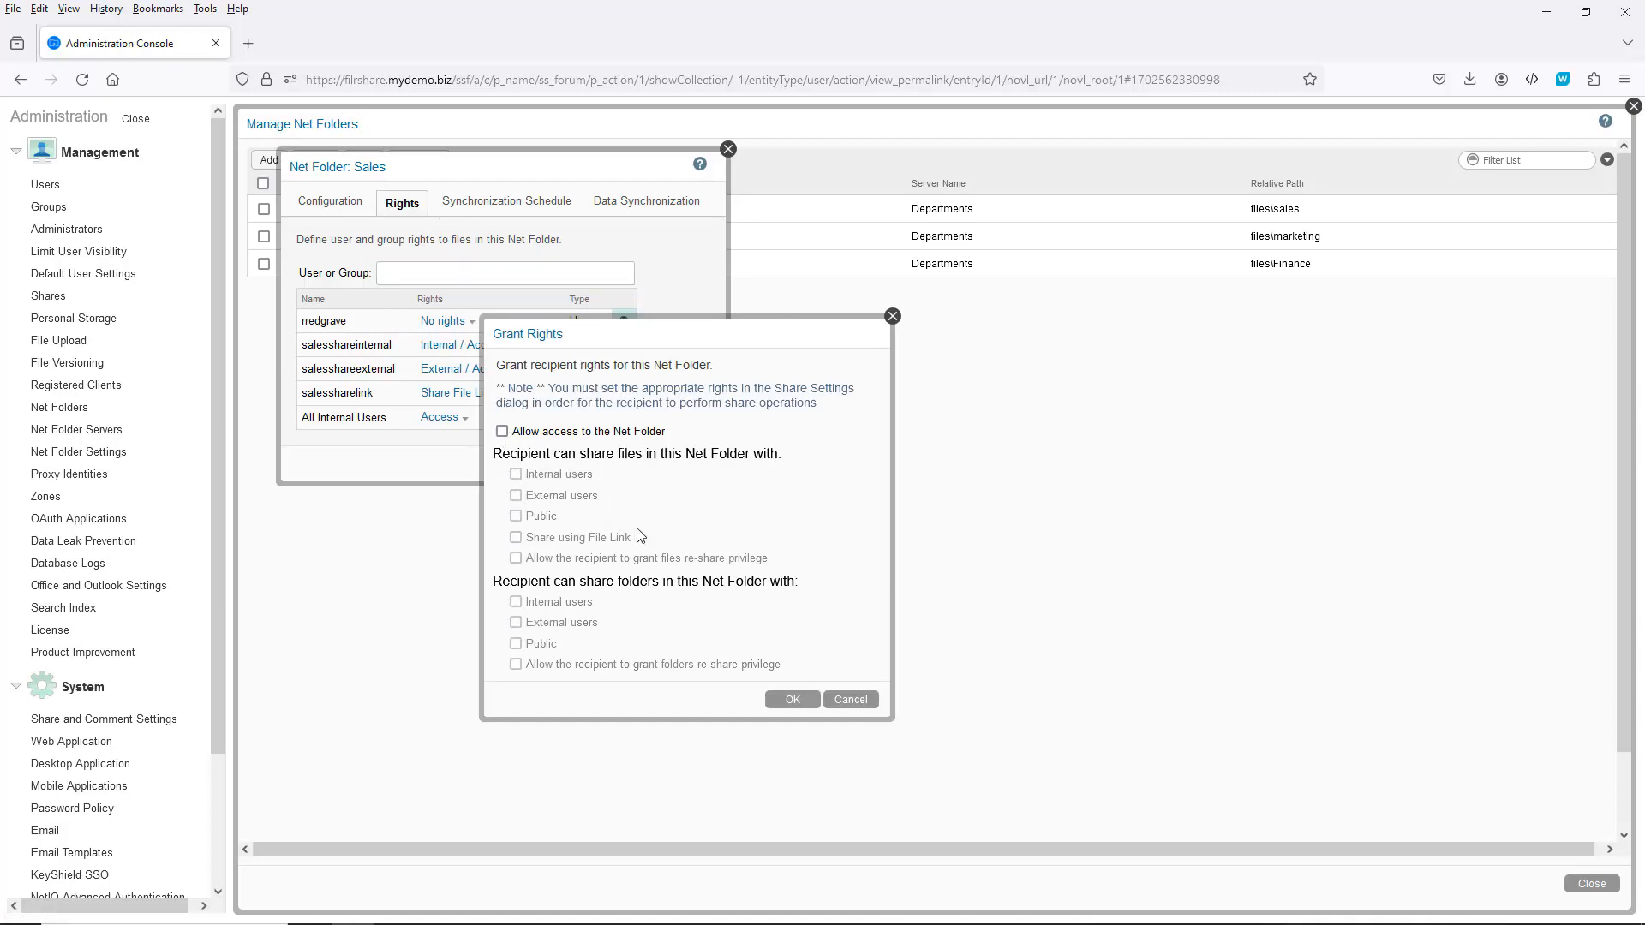
{"action": "left_click", "coordinate": [853, 701]}
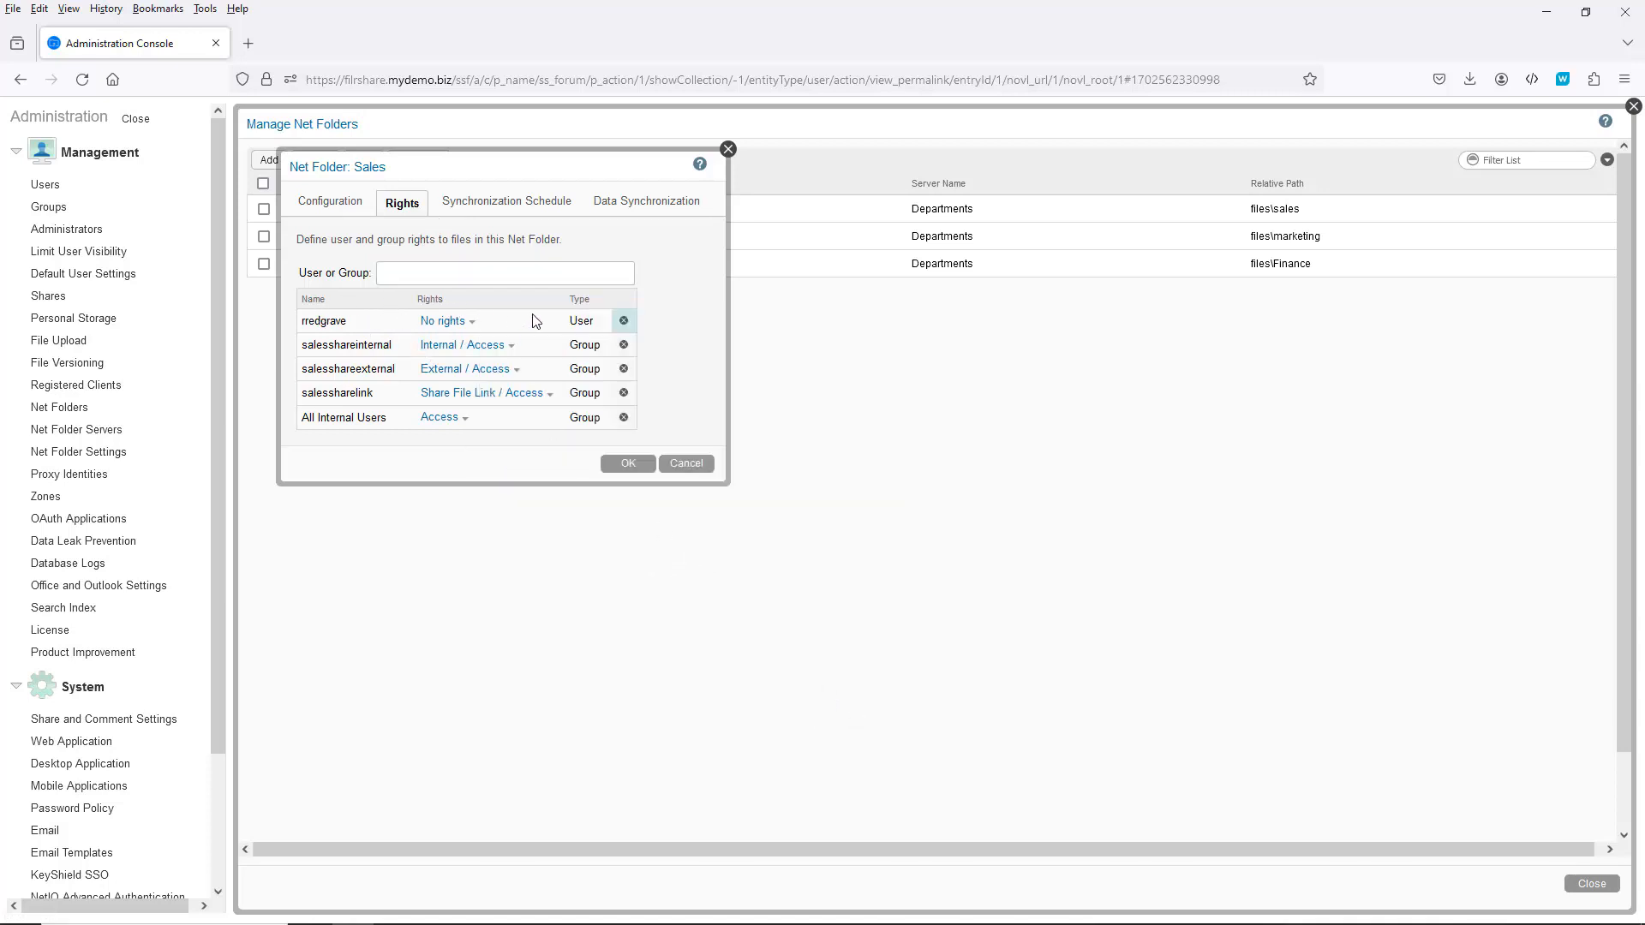
{"action": "left_click", "coordinate": [623, 320]}
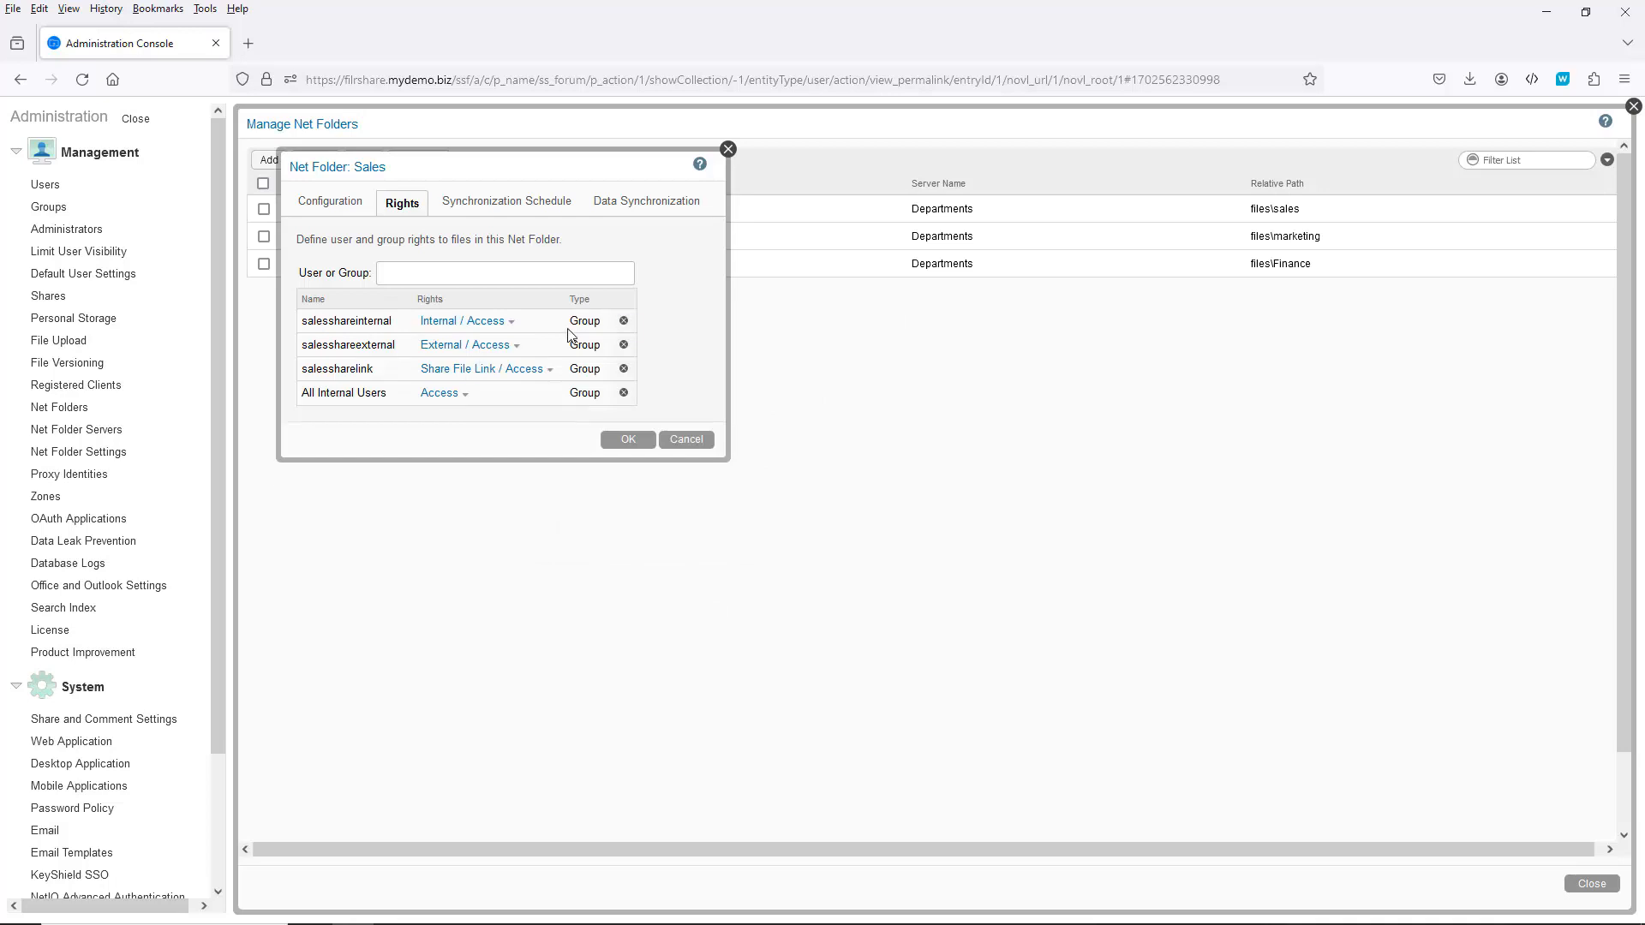
{"action": "left_click", "coordinate": [620, 444]}
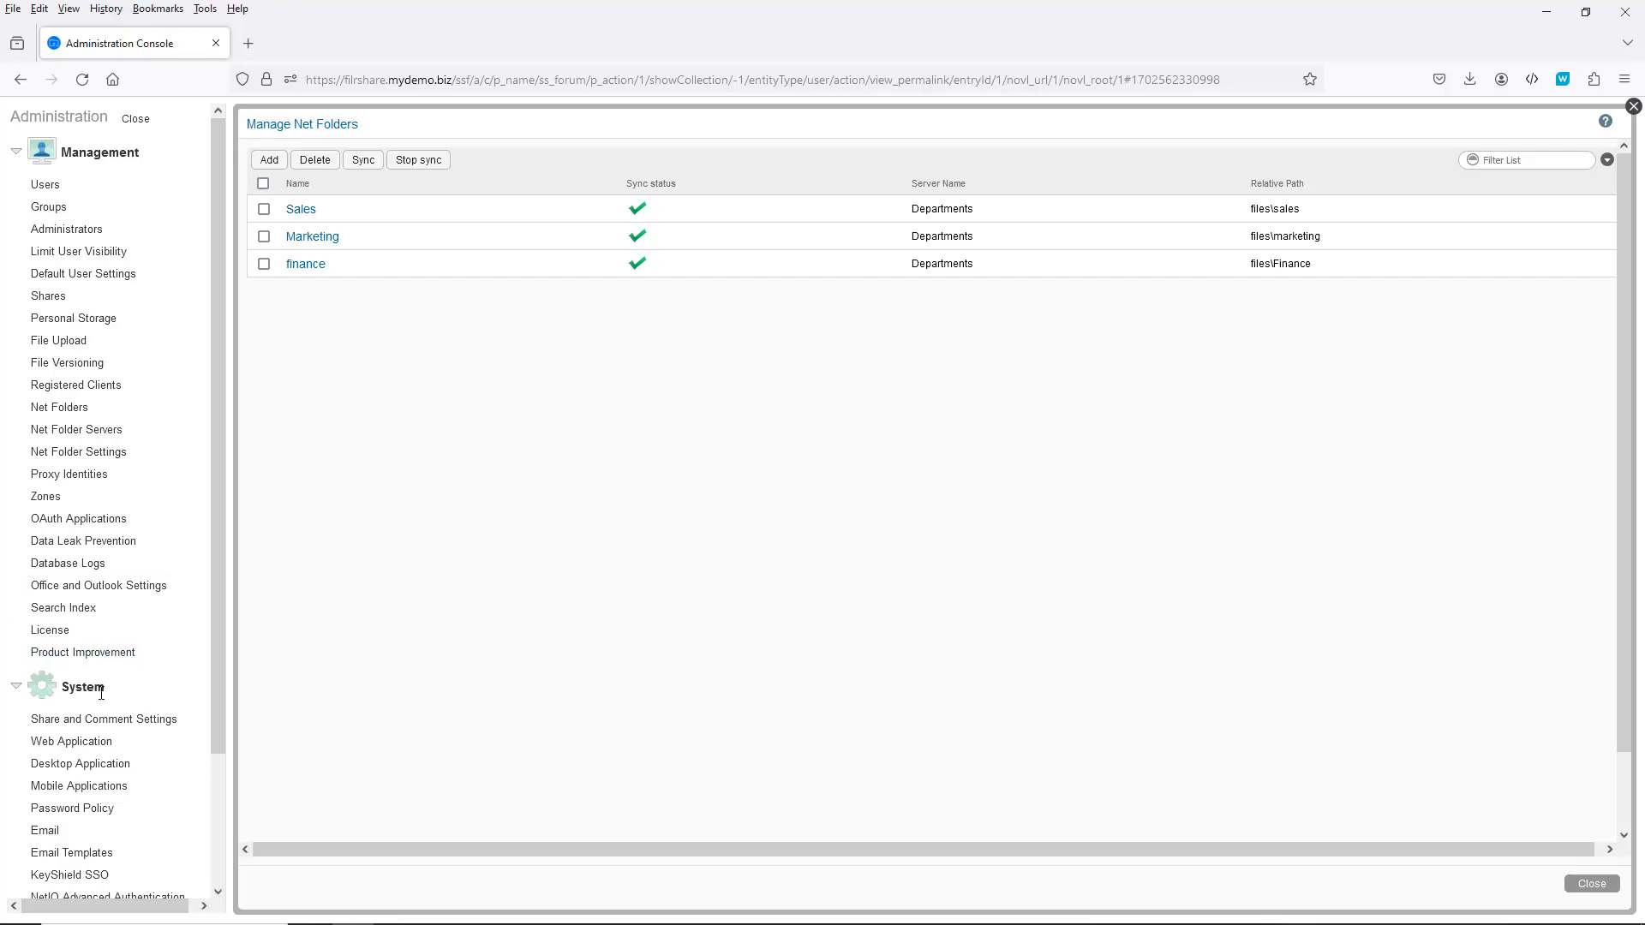
Step: In Share and Comment Settings, add a user to the share rights list with No rights
{"action": "left_click", "coordinate": [136, 725]}
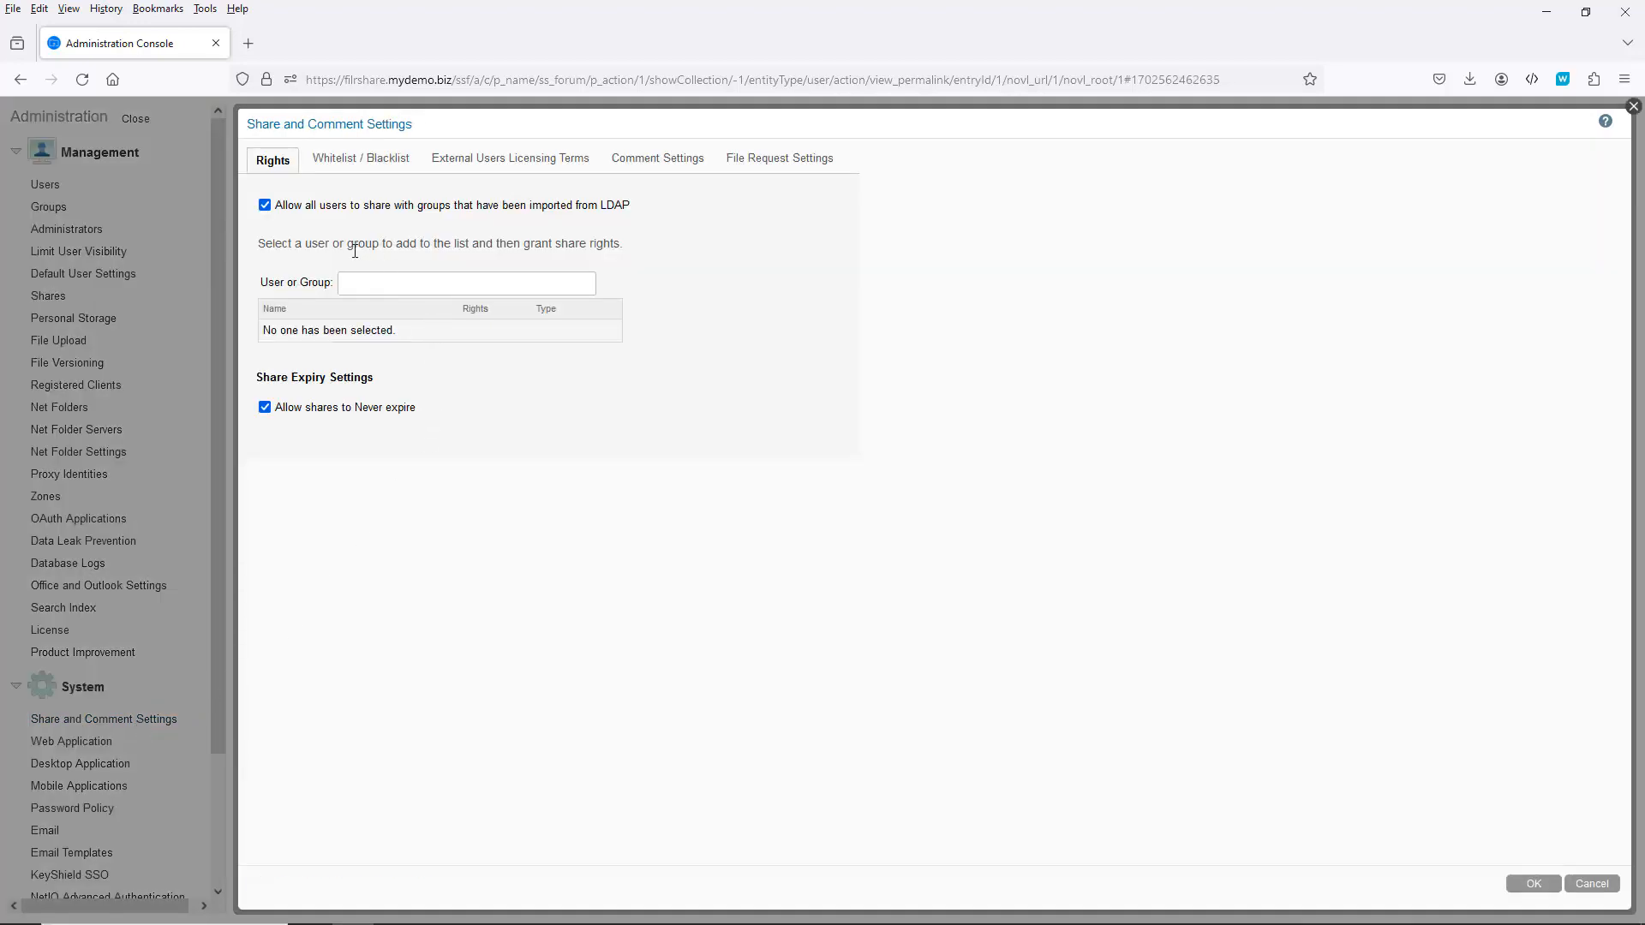
{"action": "left_click", "coordinate": [362, 283]}
{"action": "type", "text": "rre"}
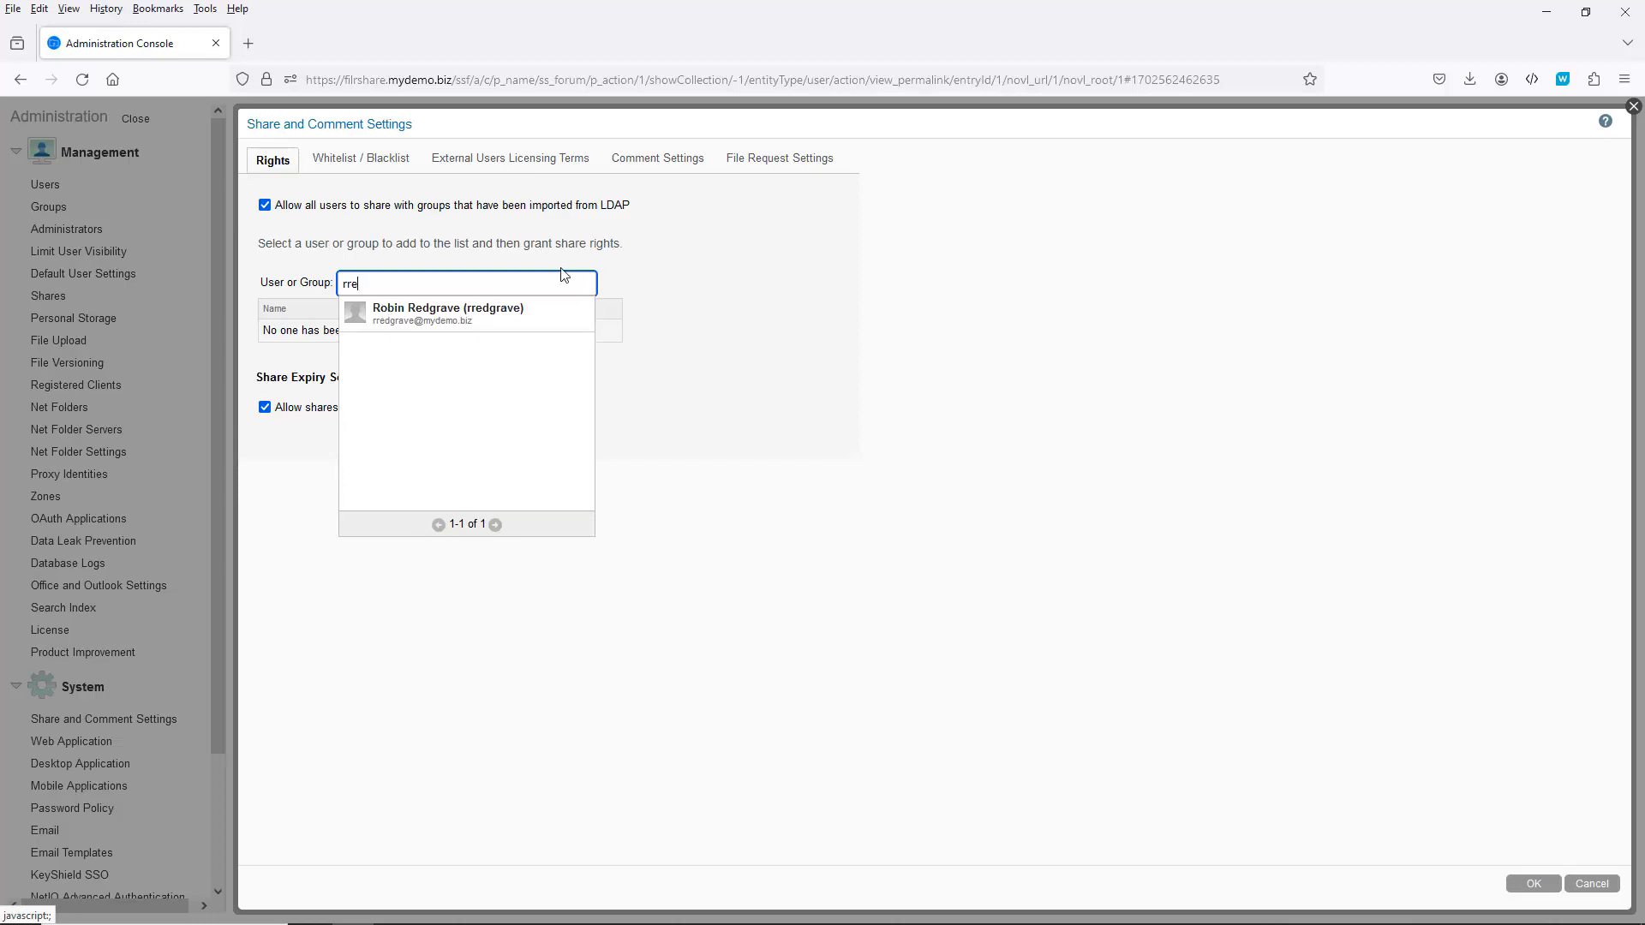
{"action": "left_click", "coordinate": [488, 313]}
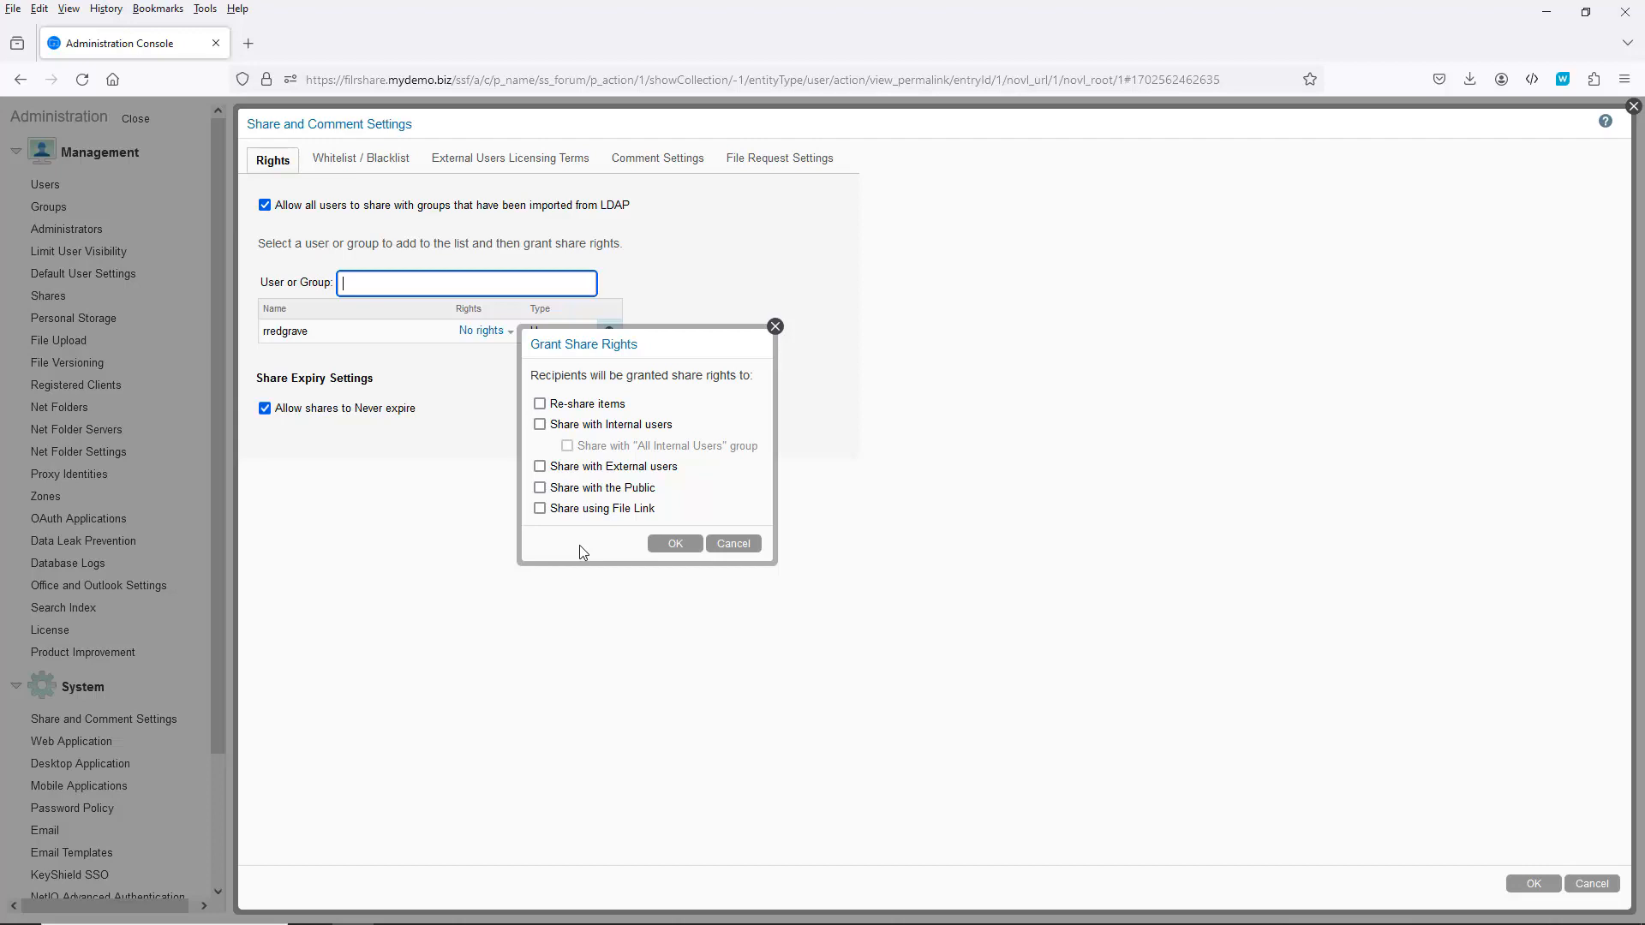
{"action": "left_click", "coordinate": [738, 541]}
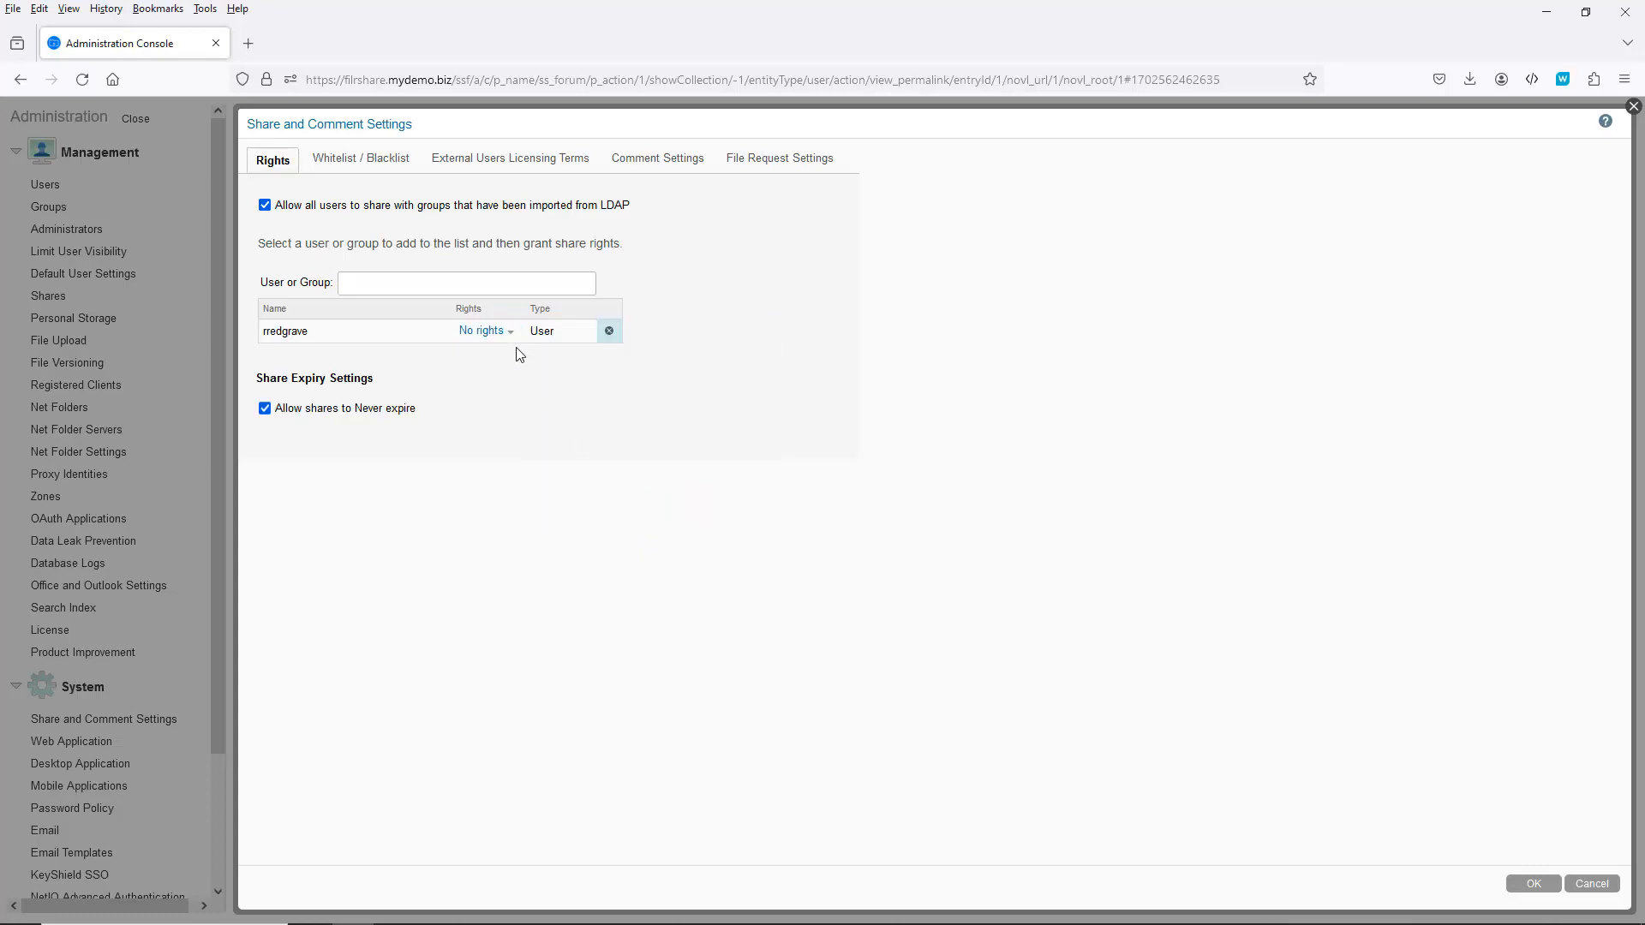
{"action": "left_click", "coordinate": [444, 288]}
Step: Grant globalshareexternal the External share right
{"action": "type", "text": "g"}
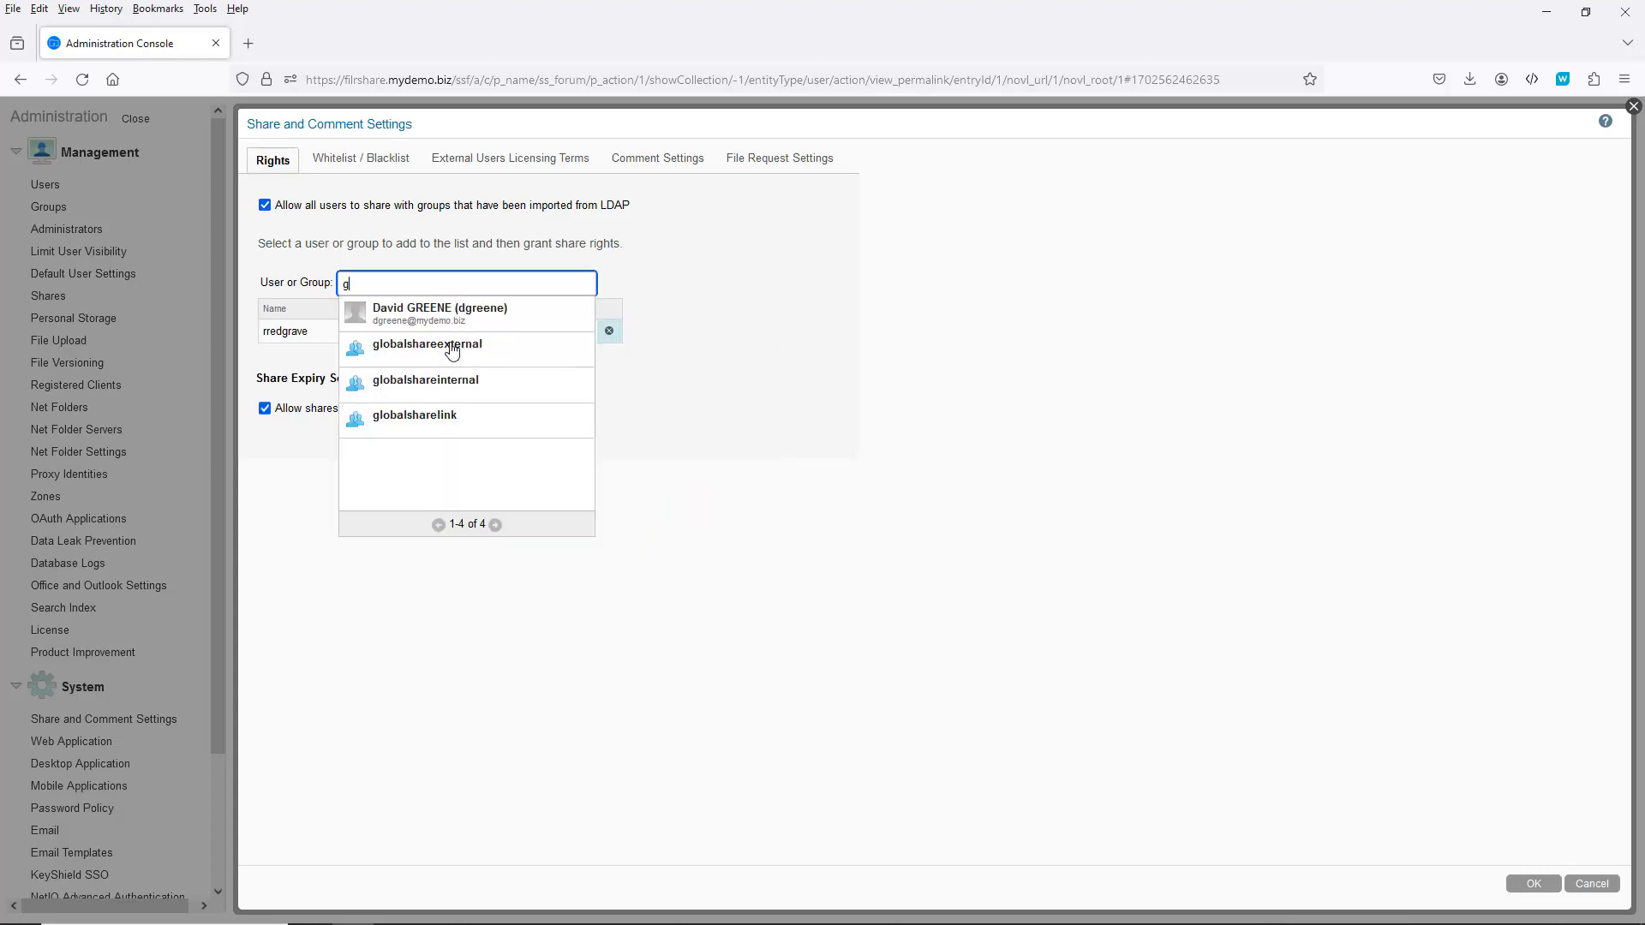
{"action": "left_click", "coordinate": [448, 348]}
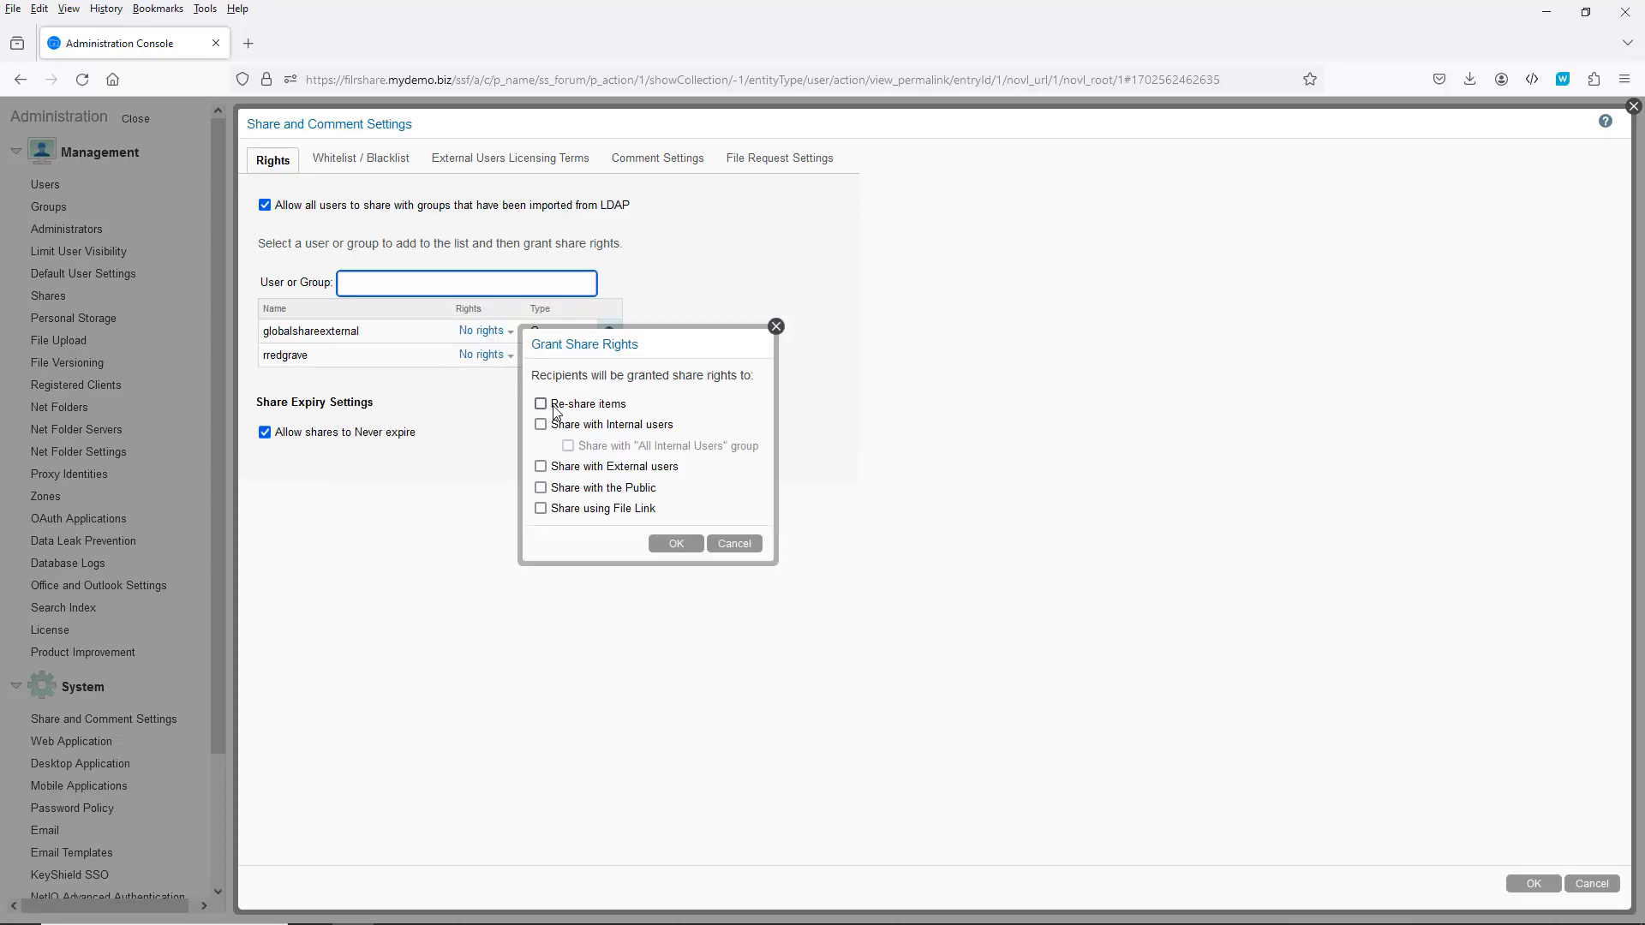
{"action": "left_click", "coordinate": [541, 467]}
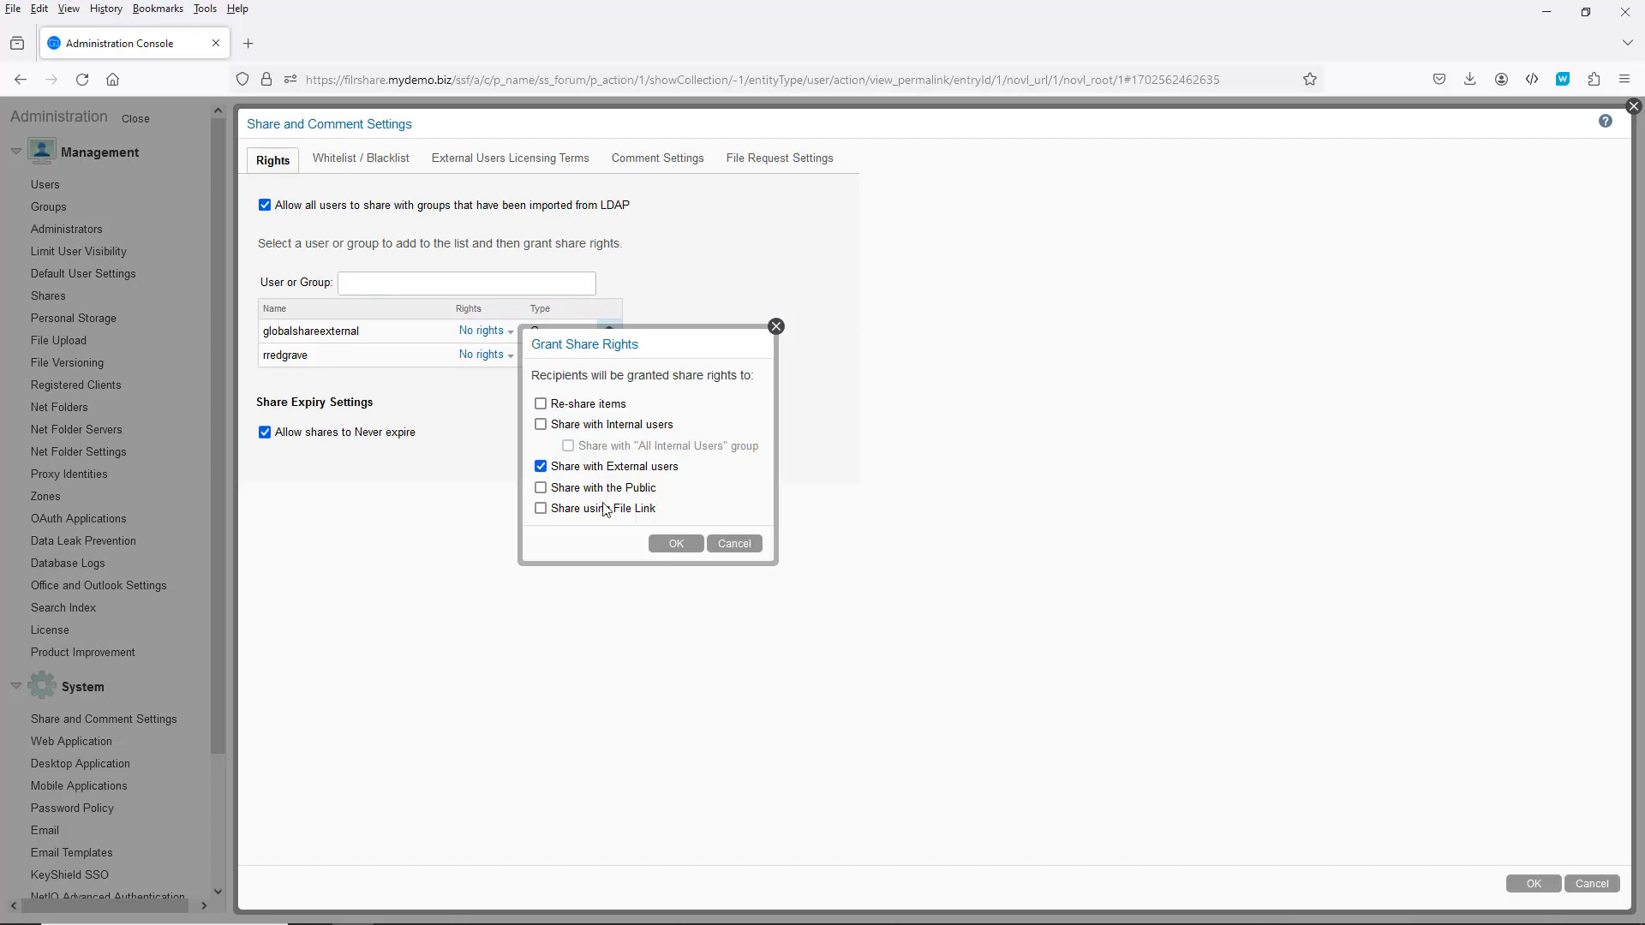
{"action": "left_click", "coordinate": [673, 548]}
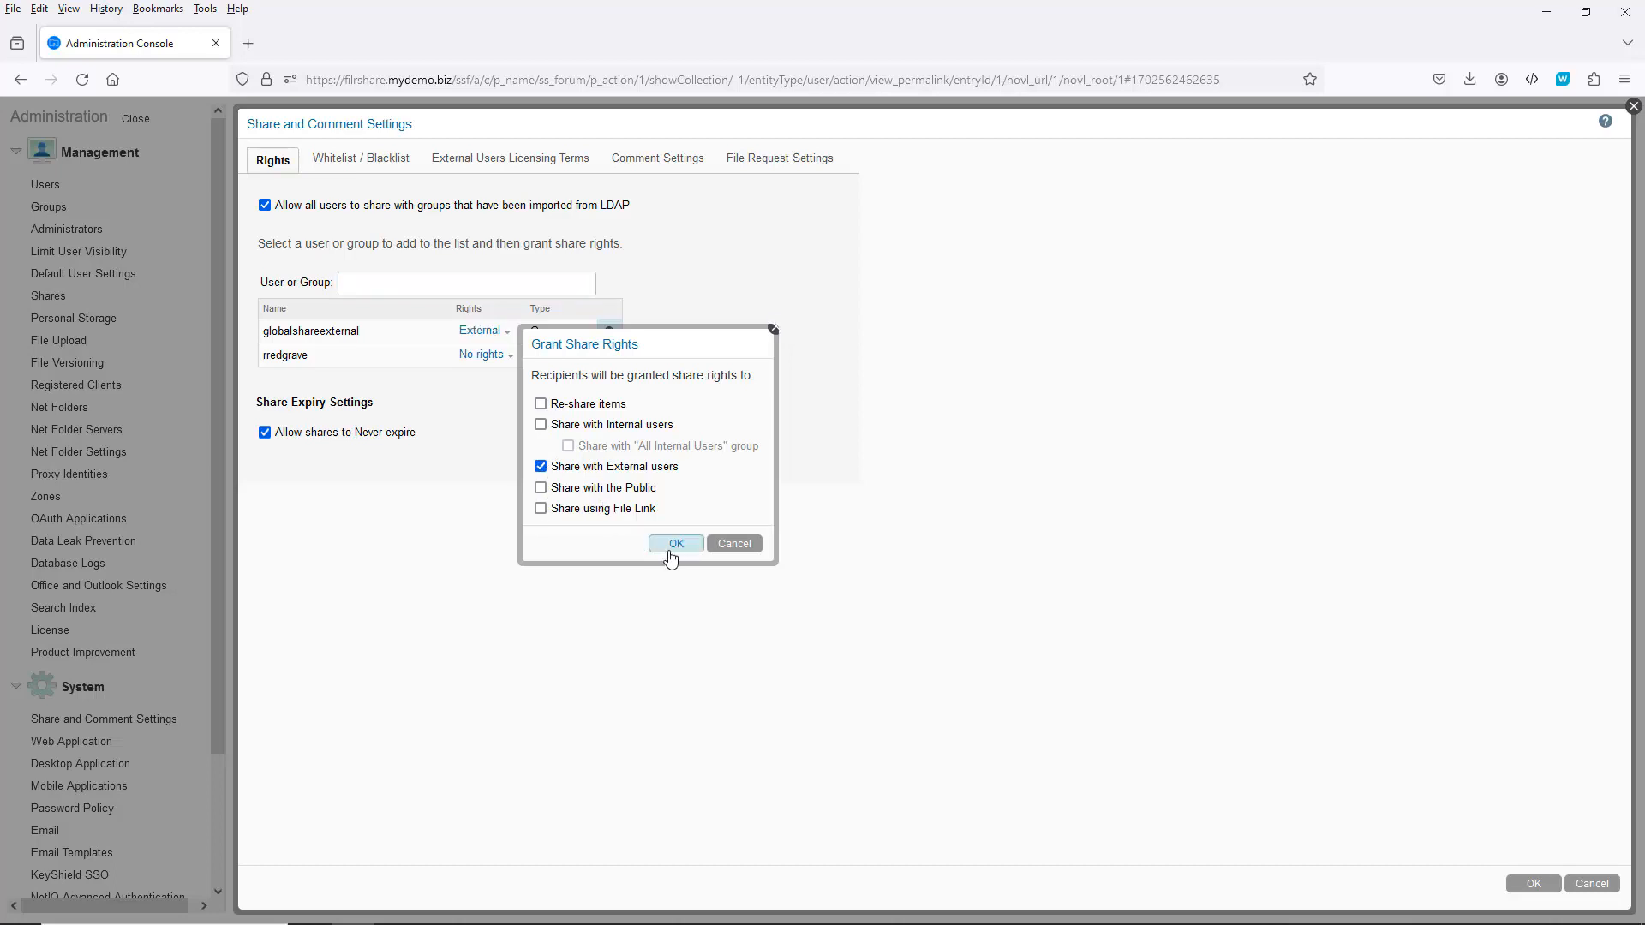
Step: Grant globalshareinternal the Internal share right
{"action": "left_click", "coordinate": [377, 282]}
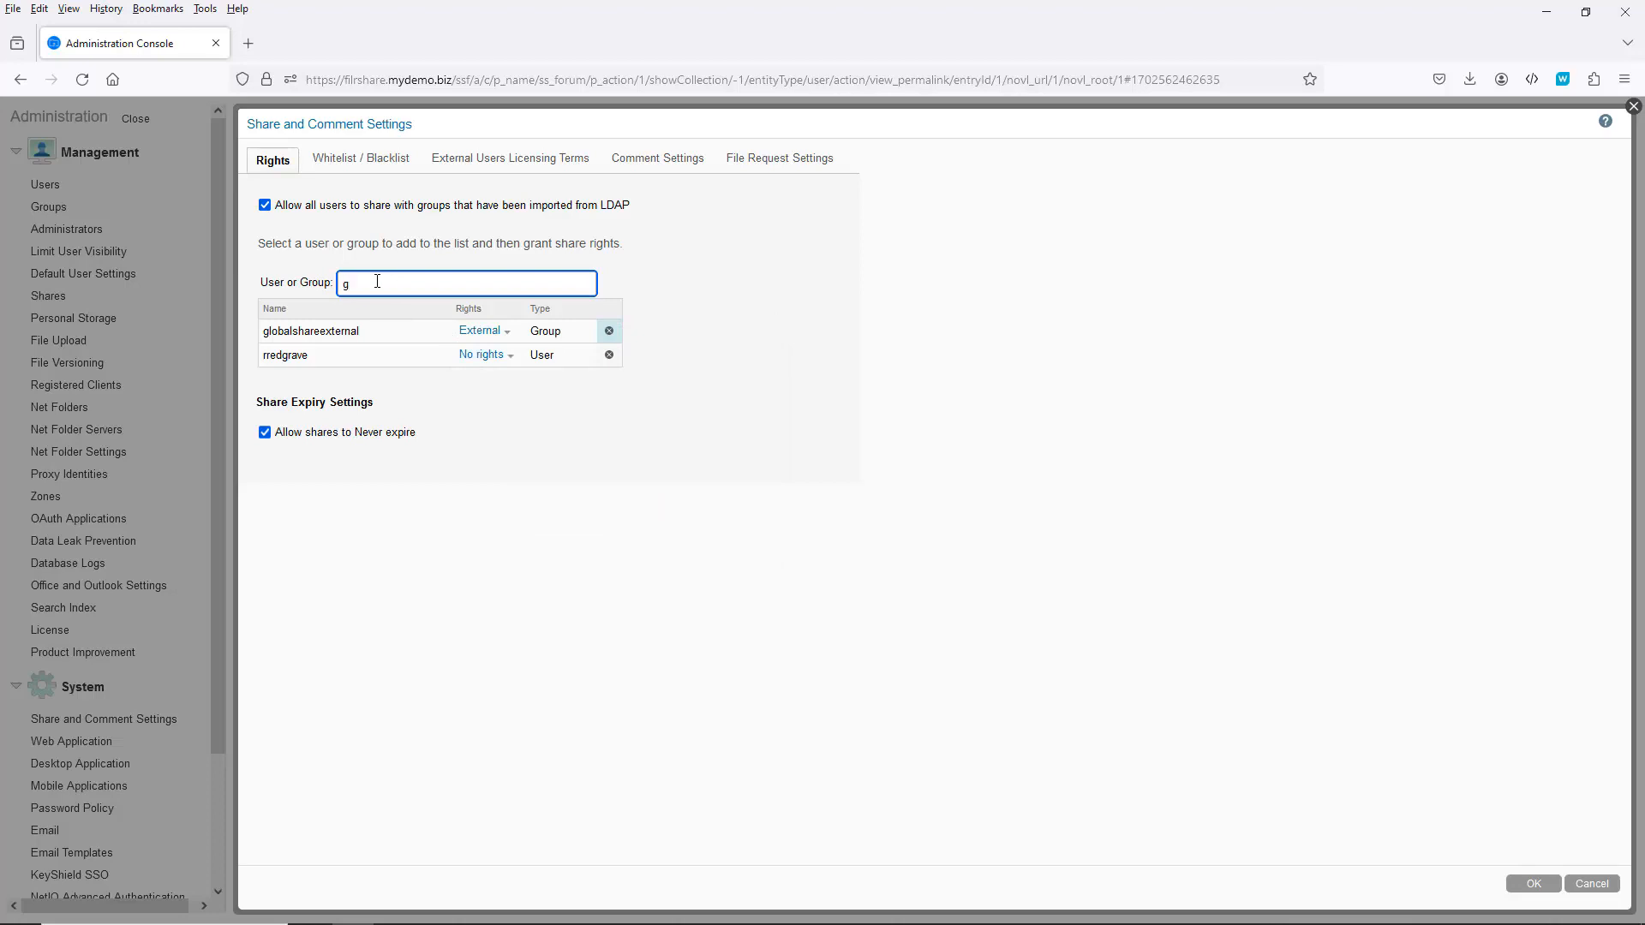
{"action": "type", "text": "glo"}
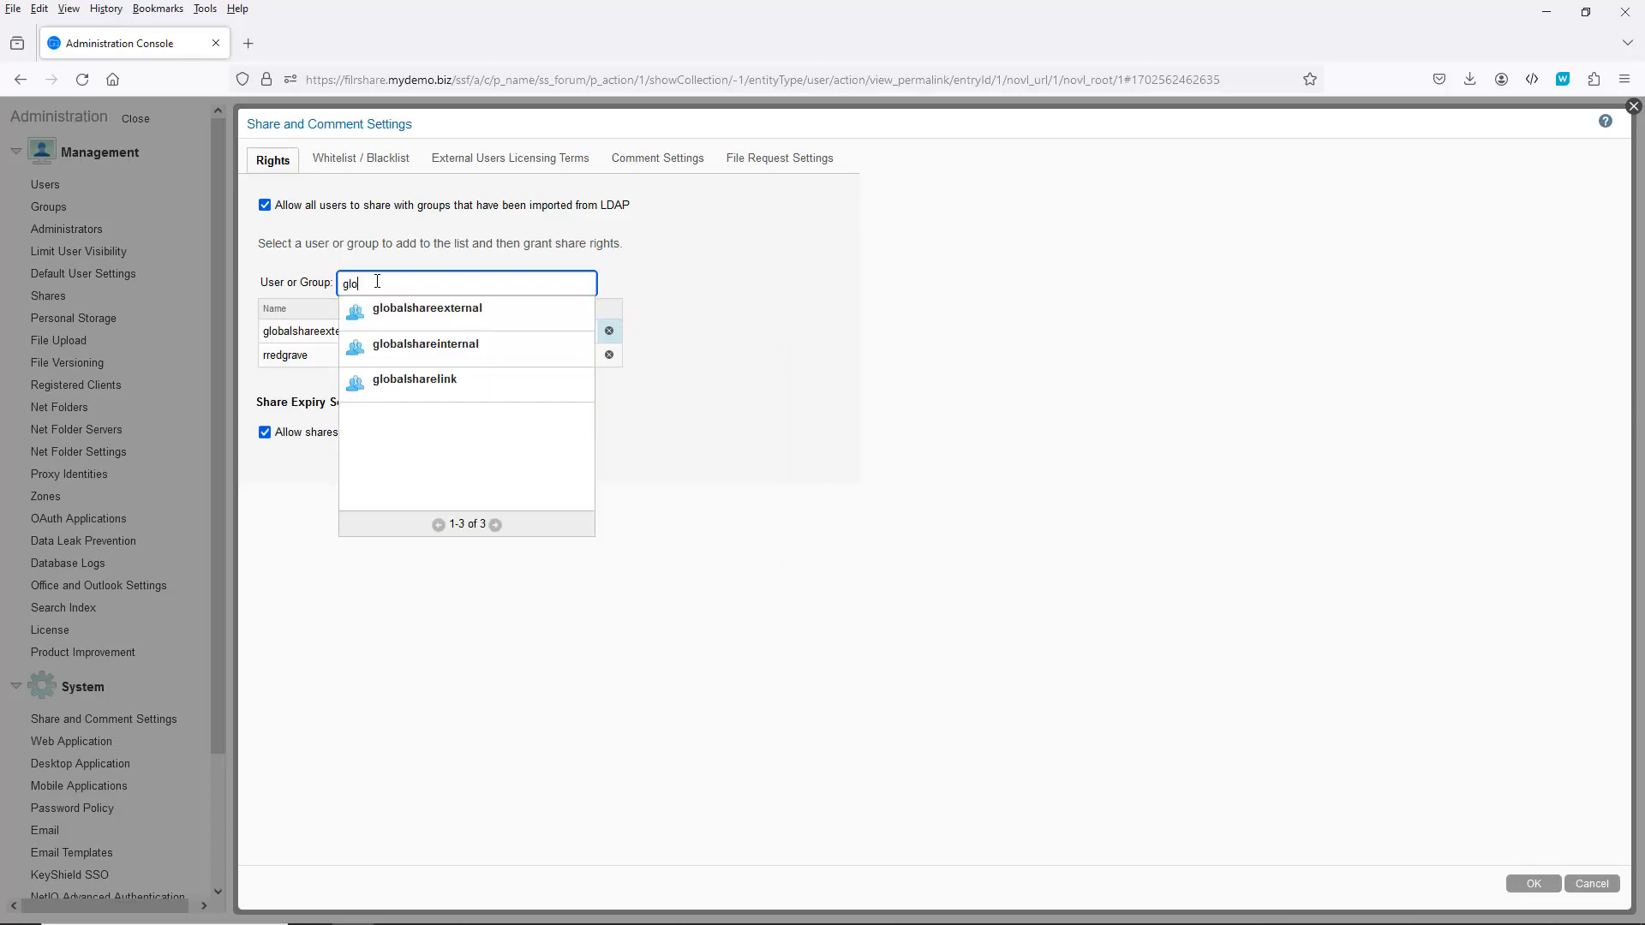
{"action": "left_click", "coordinate": [423, 346]}
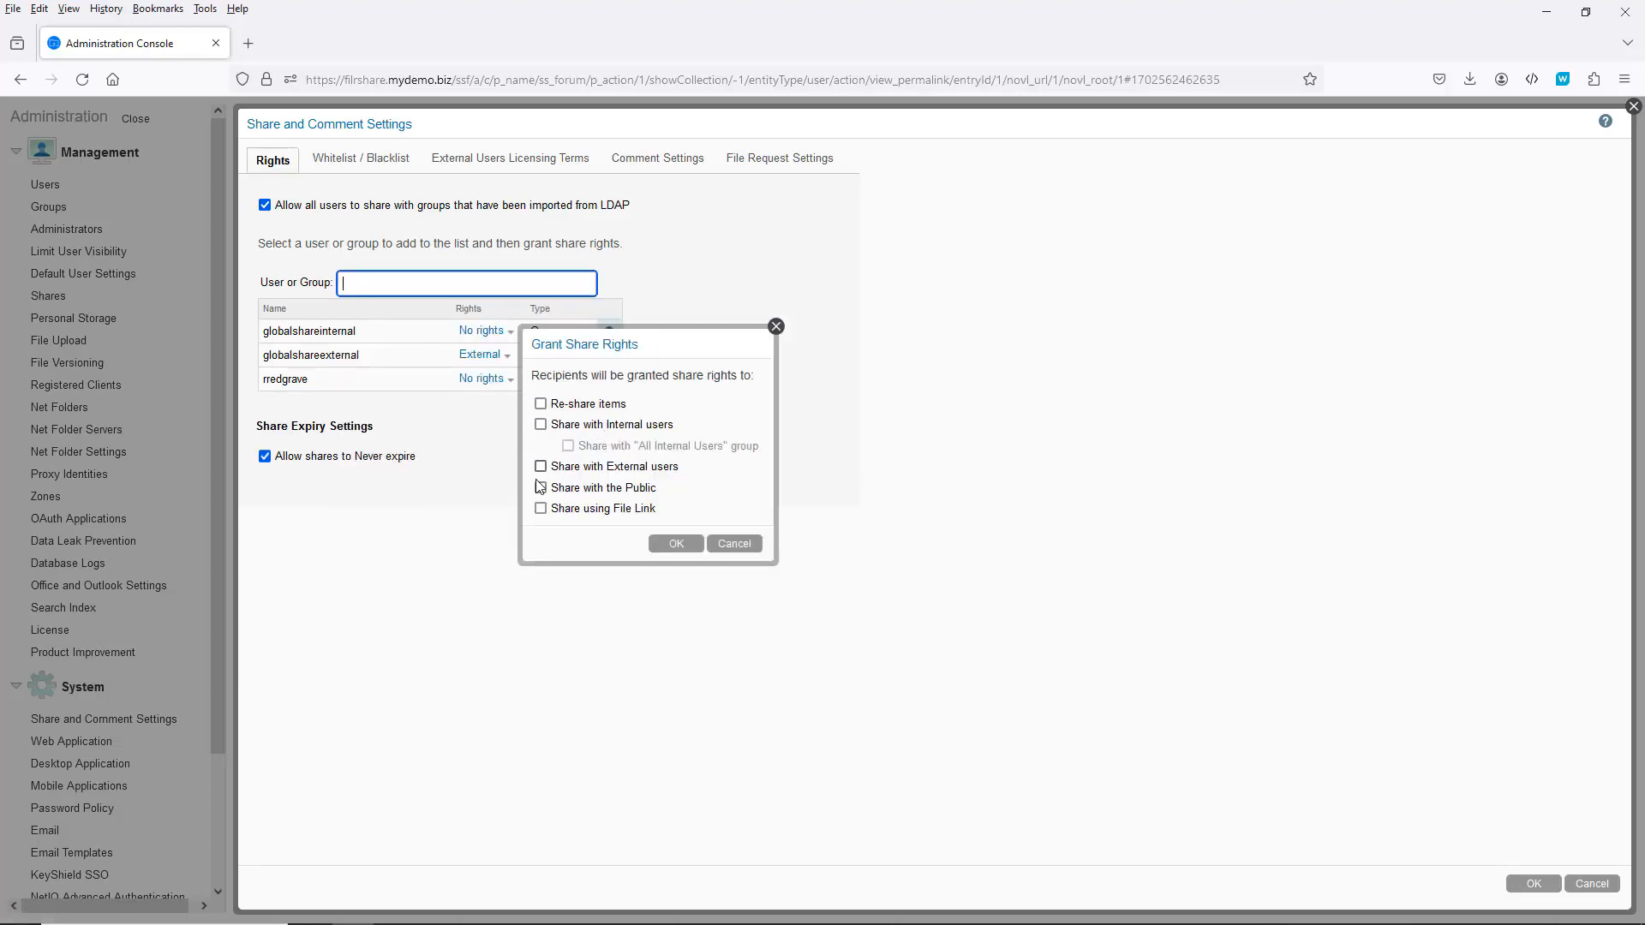
{"action": "left_click", "coordinate": [540, 425]}
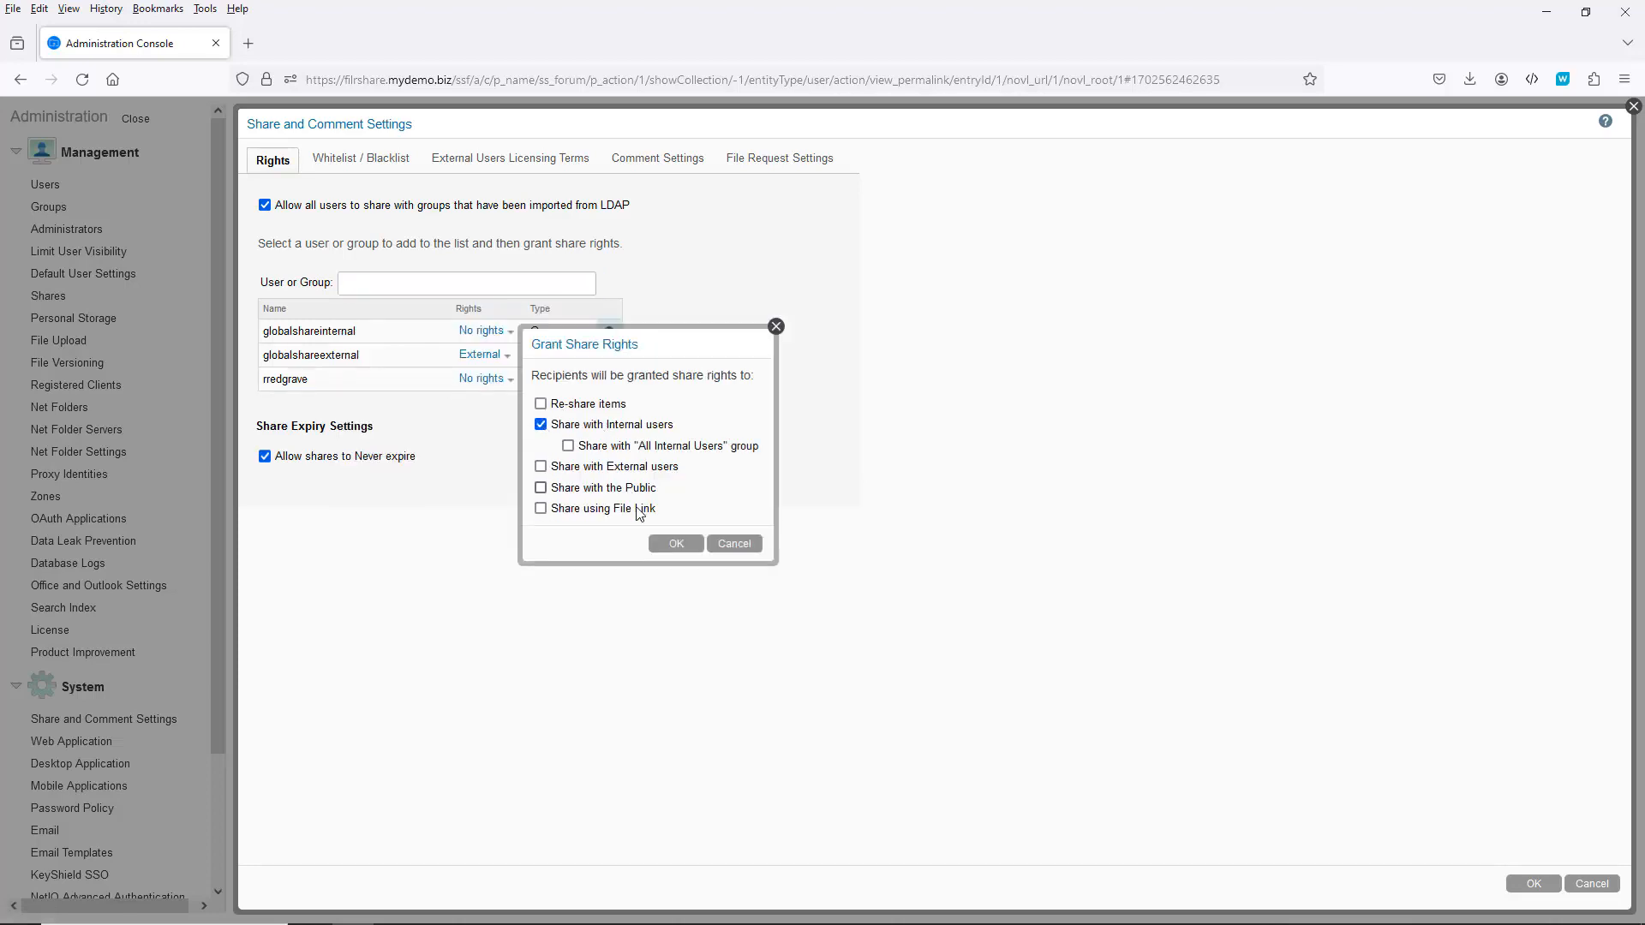
{"action": "left_click", "coordinate": [673, 545]}
Step: Grant globalsharelink the Share using File Link right
{"action": "left_click", "coordinate": [411, 286]}
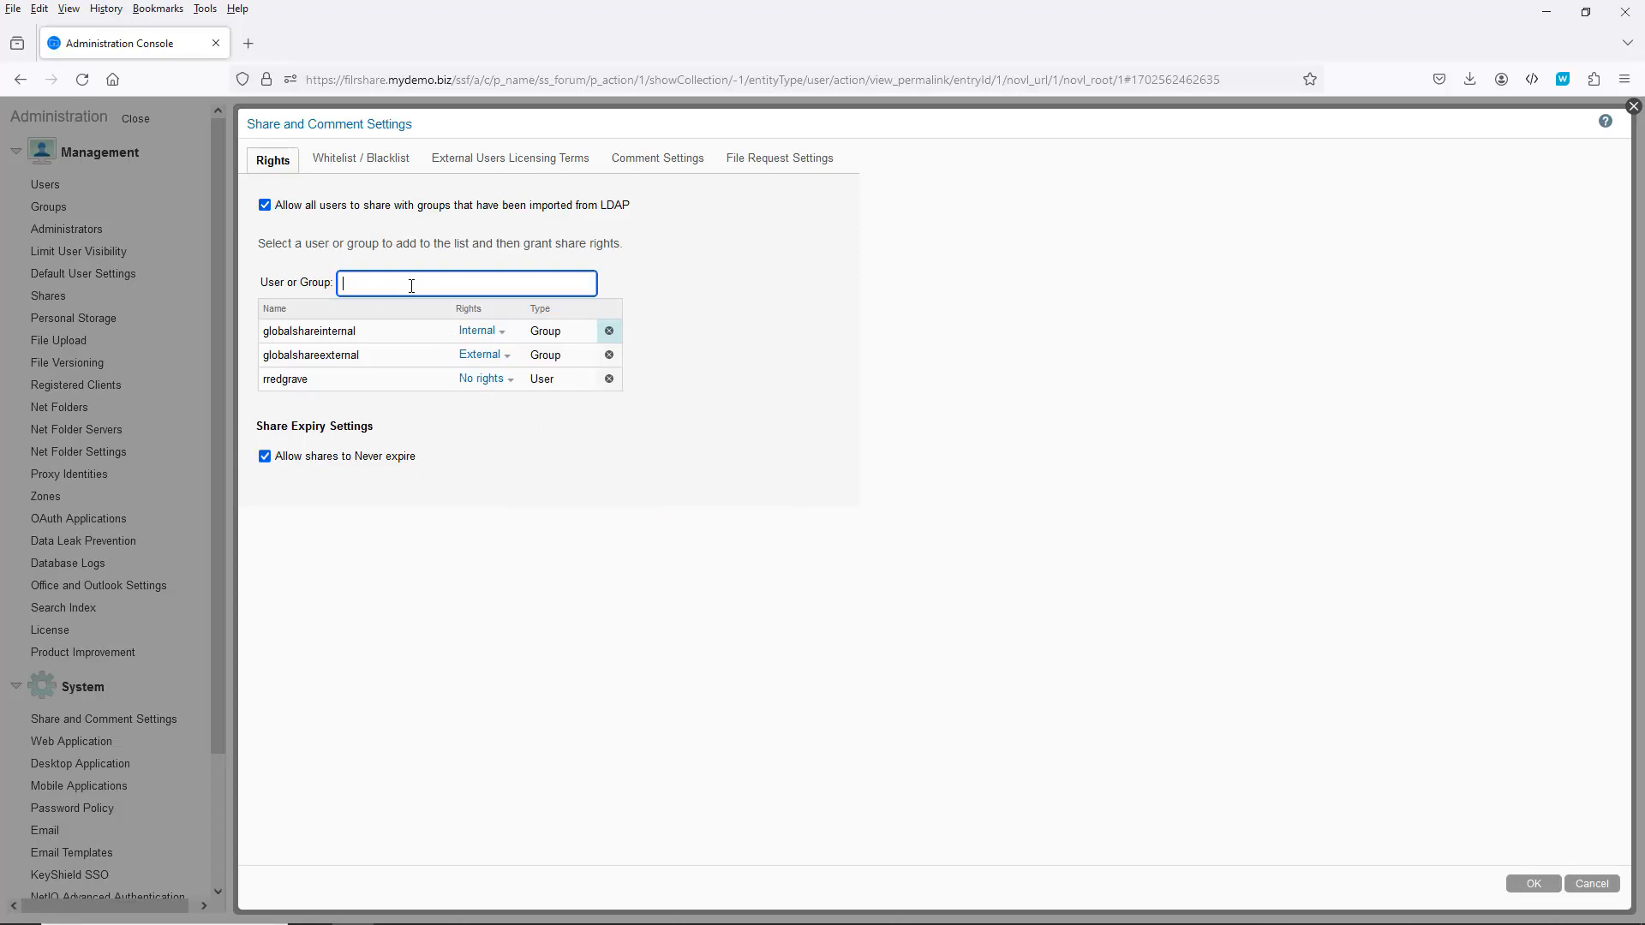
{"action": "type", "text": "g"}
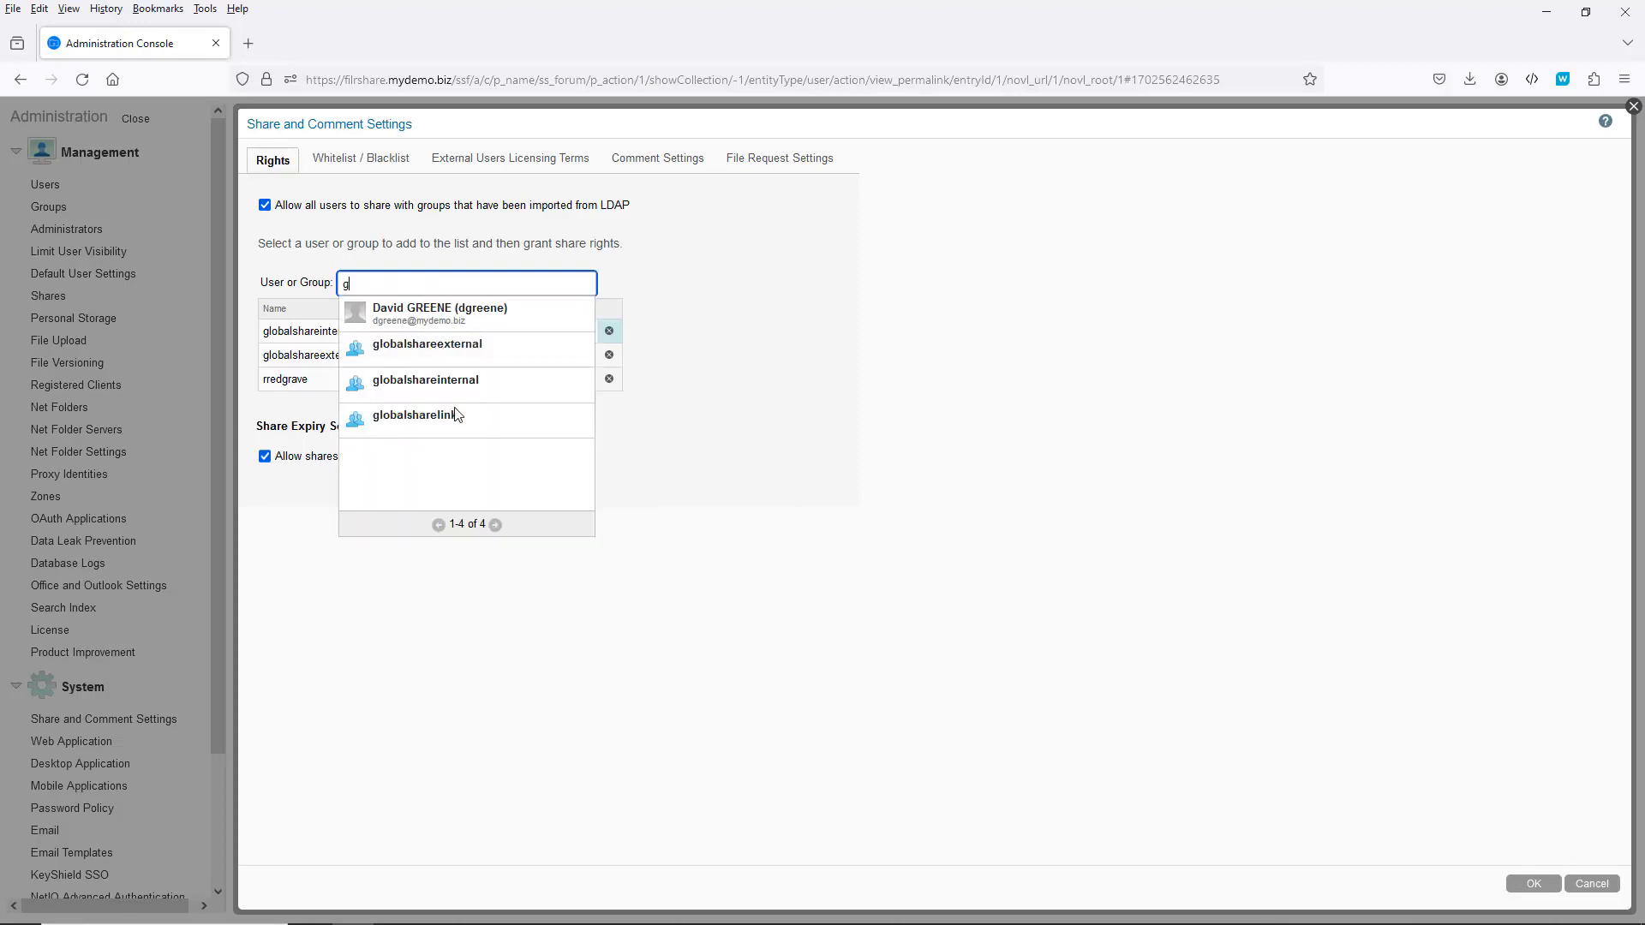
{"action": "left_click", "coordinate": [443, 417]}
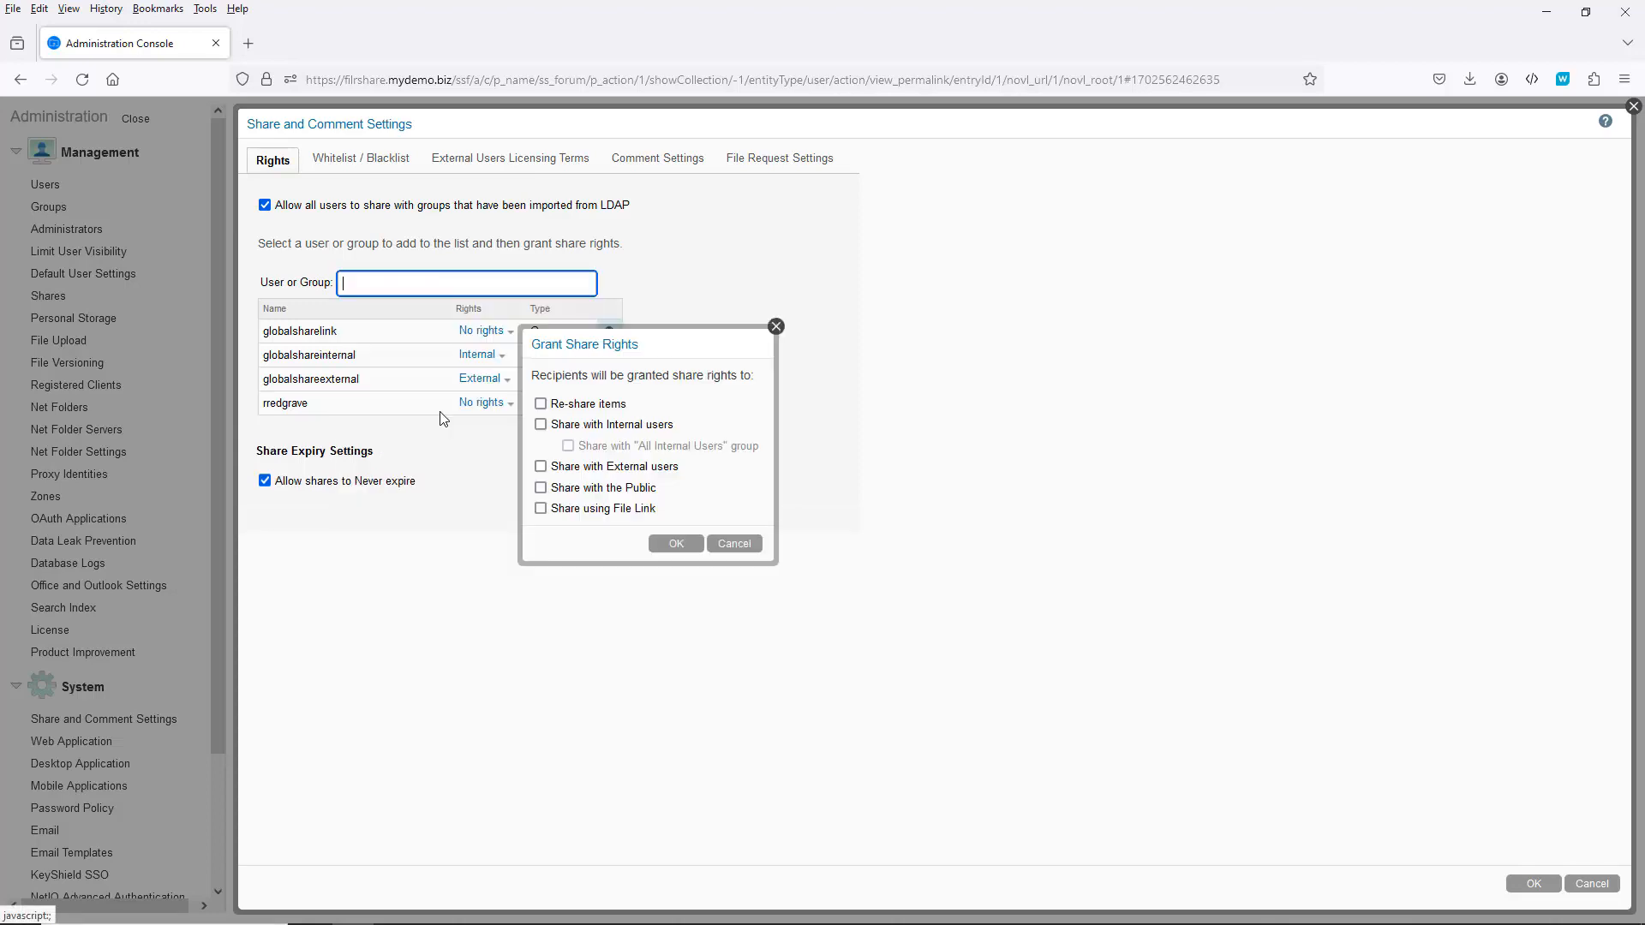
{"action": "left_click", "coordinate": [549, 516]}
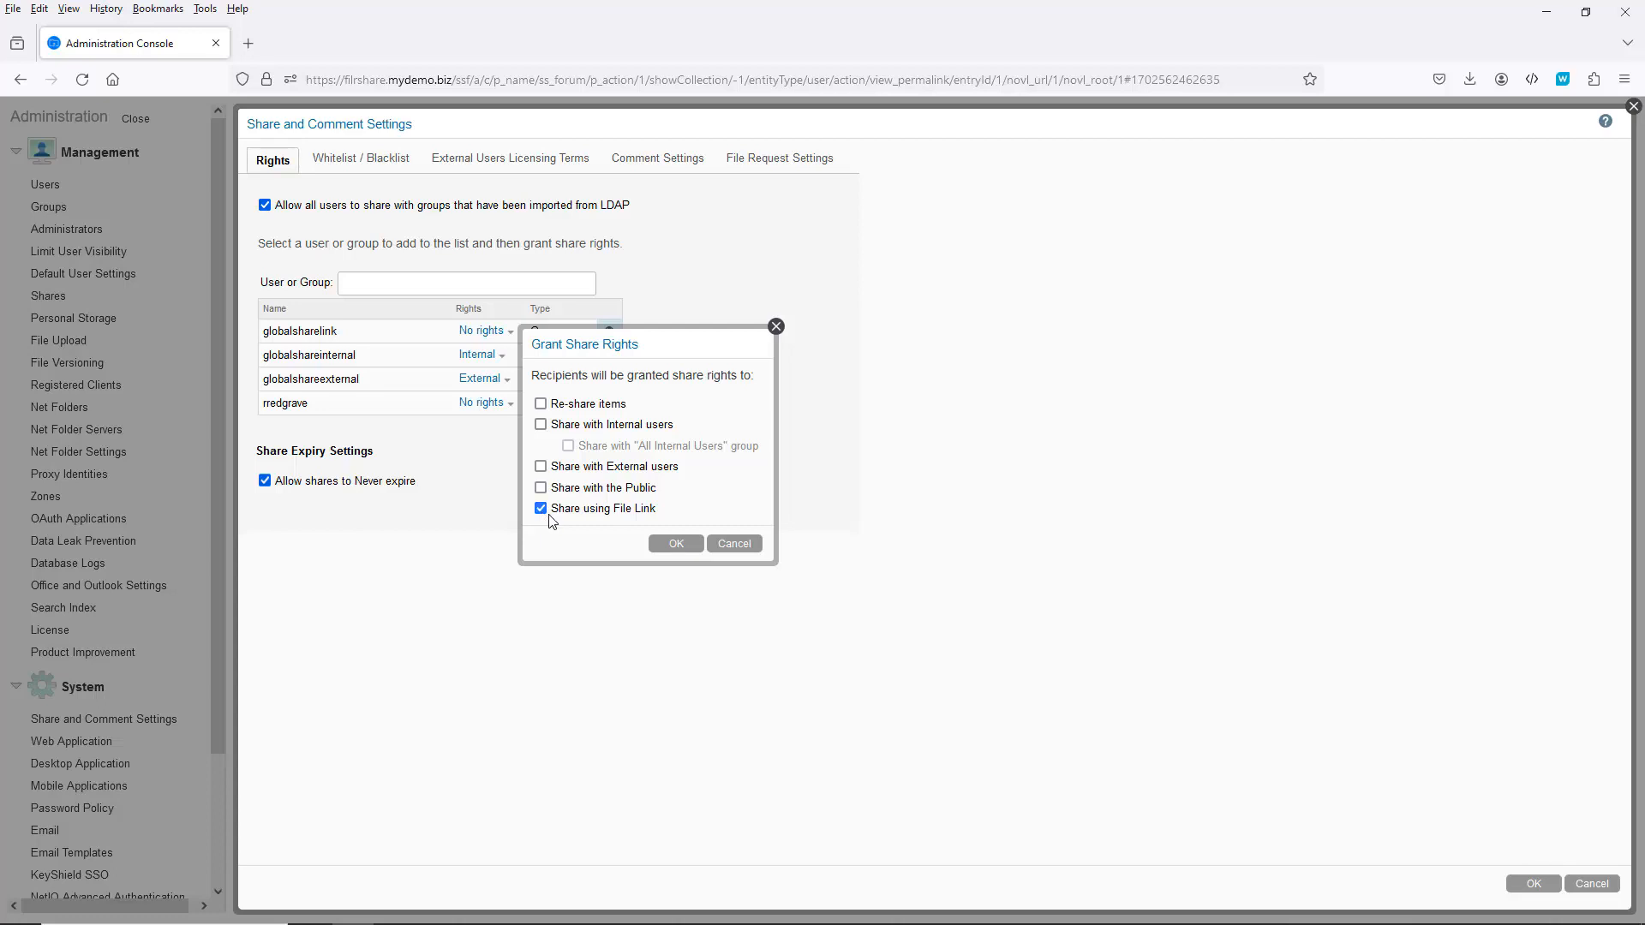
{"action": "left_click", "coordinate": [681, 545]}
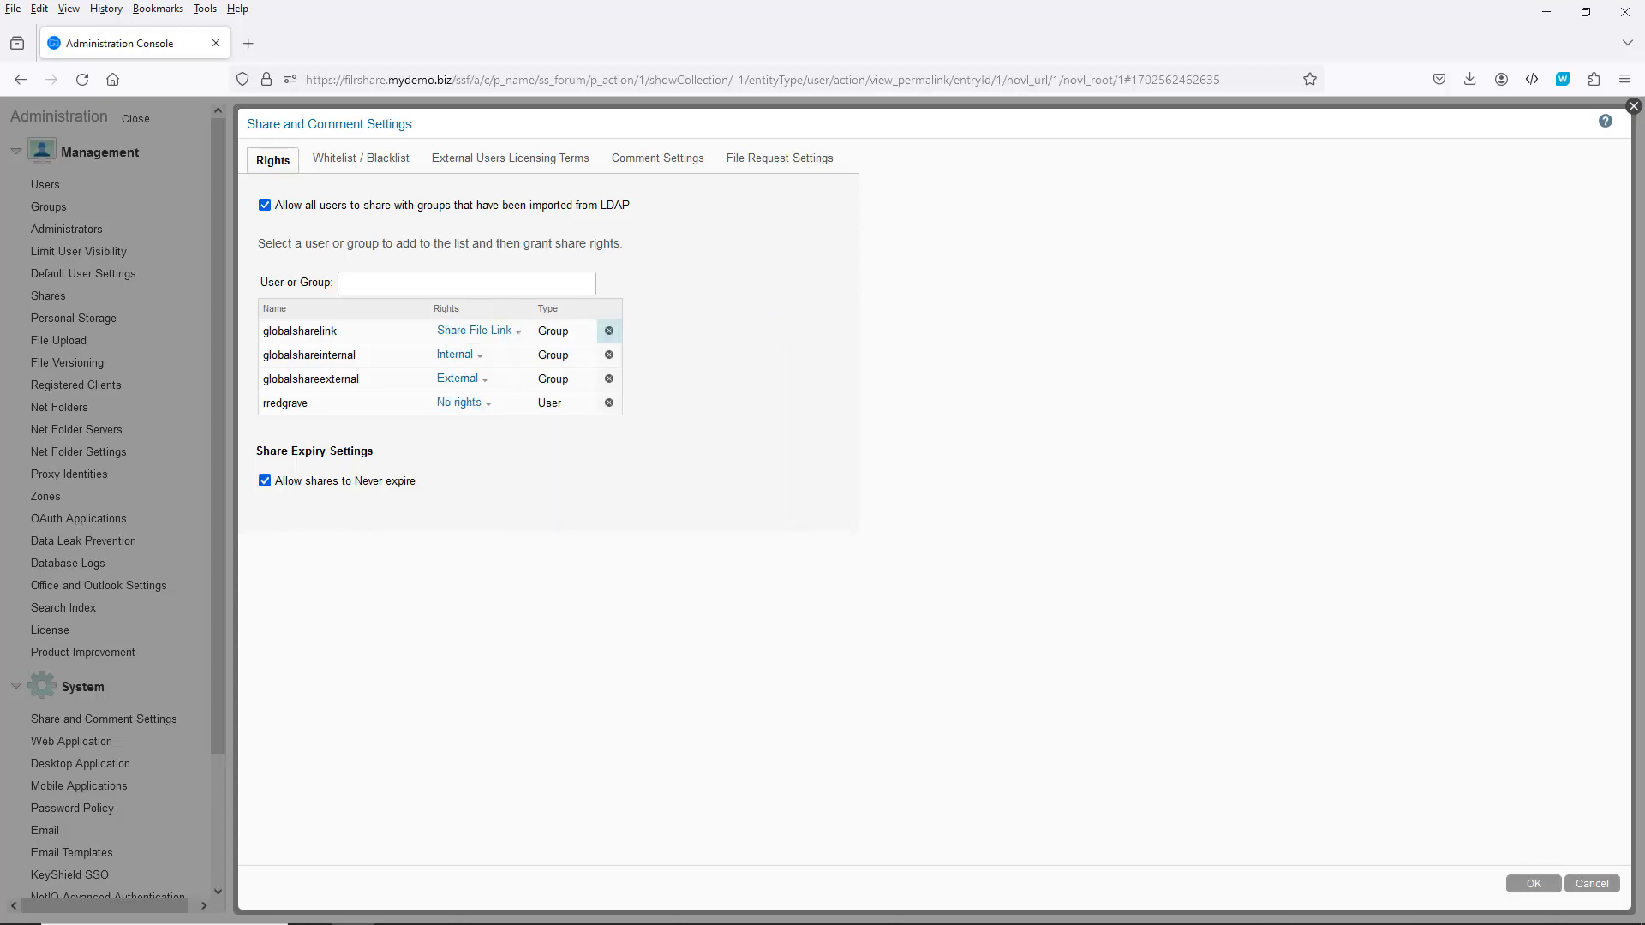
Step: Save the share settings, leave the Administration Console, and sign out of admin
{"action": "left_click", "coordinate": [1531, 885]}
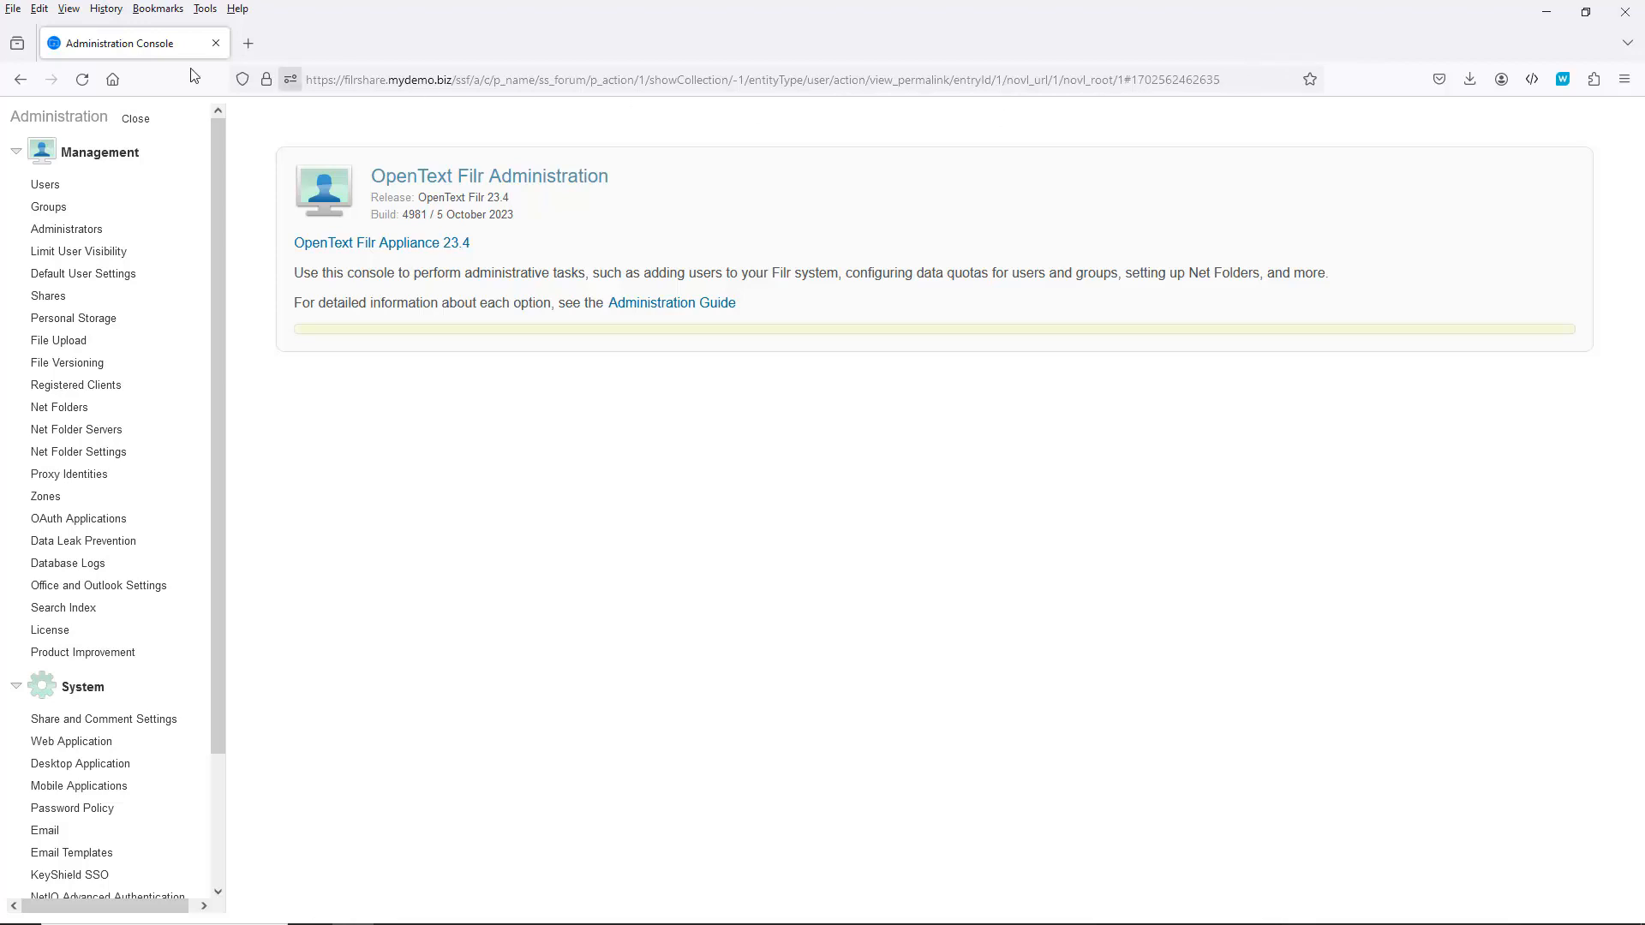
{"action": "left_click", "coordinate": [135, 119]}
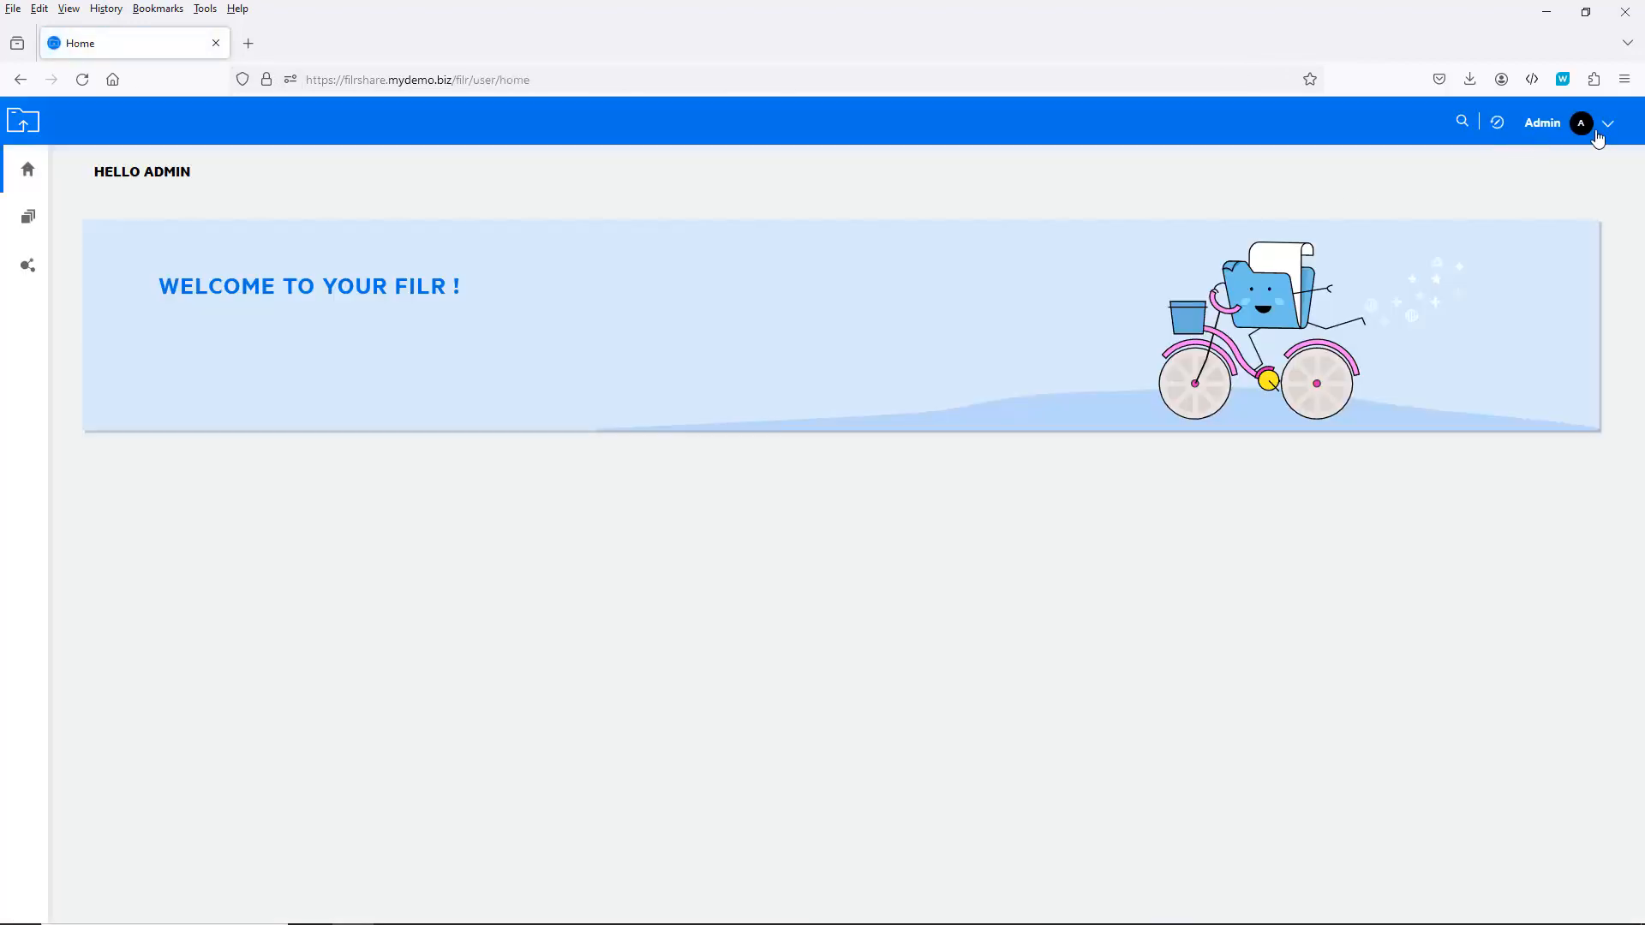
{"action": "left_click", "coordinate": [1607, 123]}
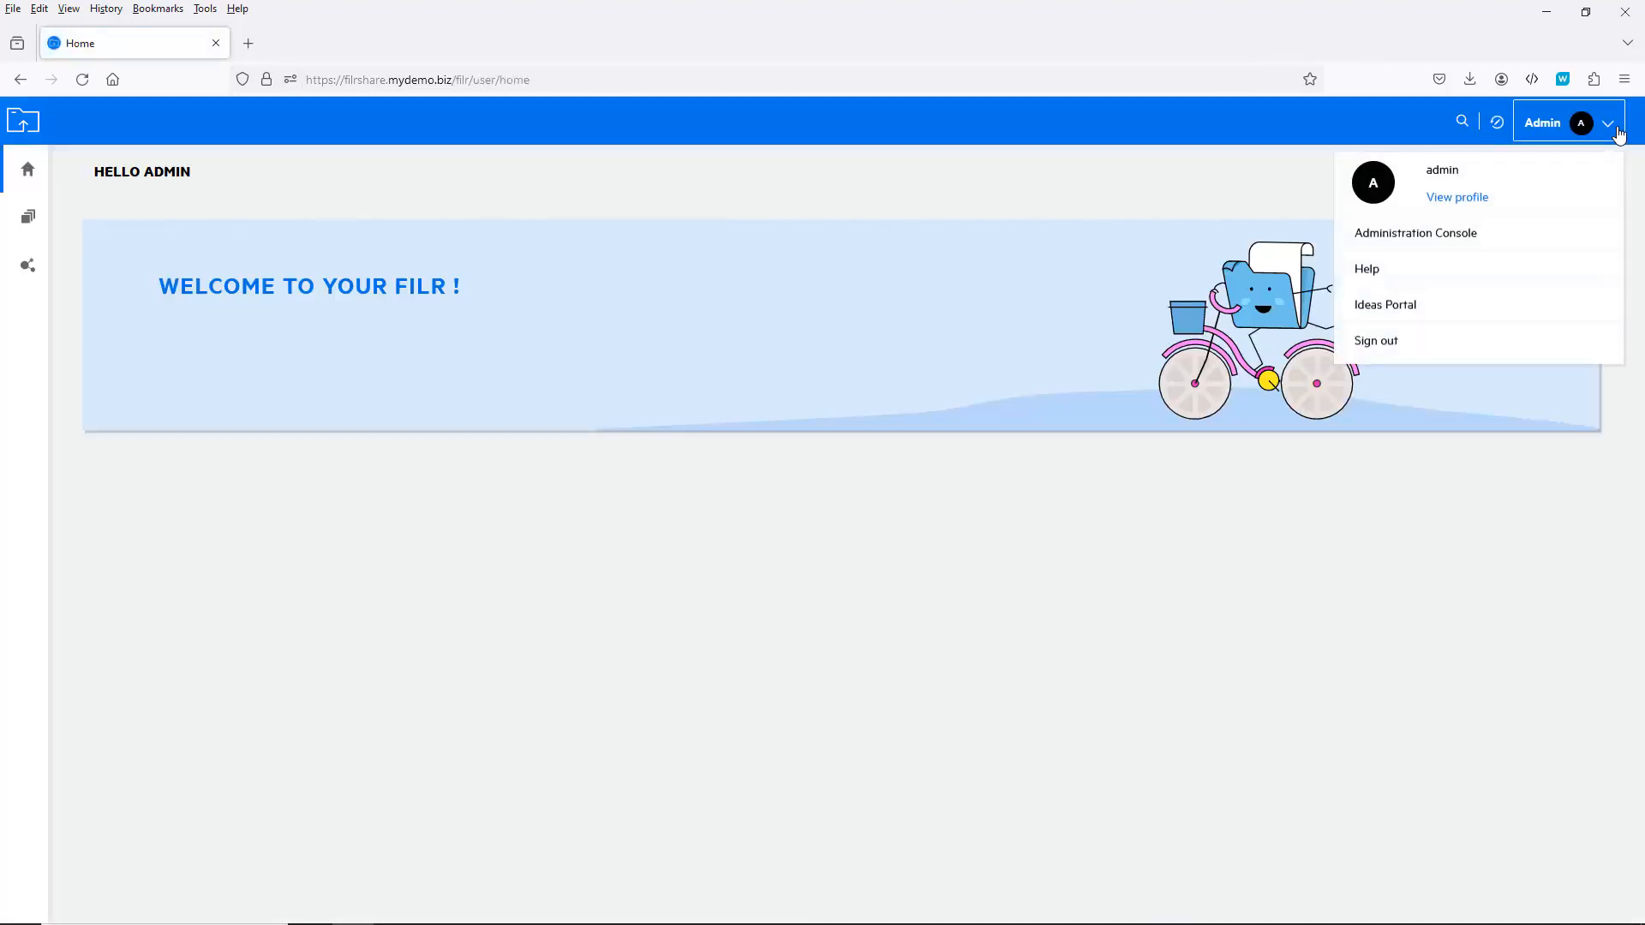
{"action": "left_click", "coordinate": [1379, 341]}
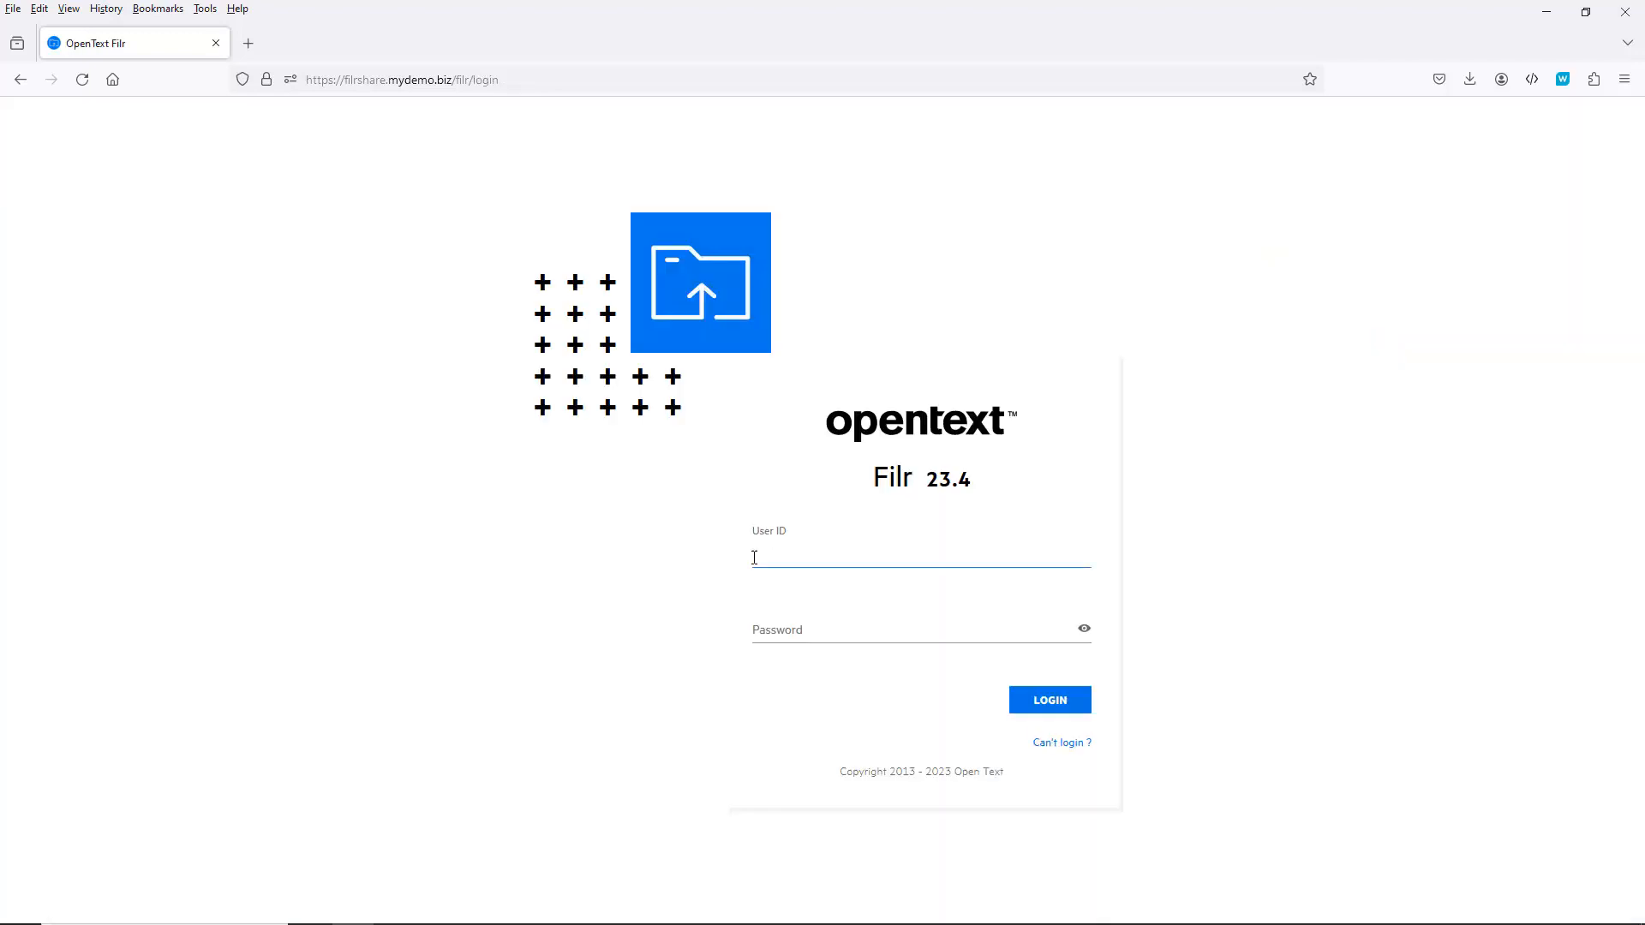
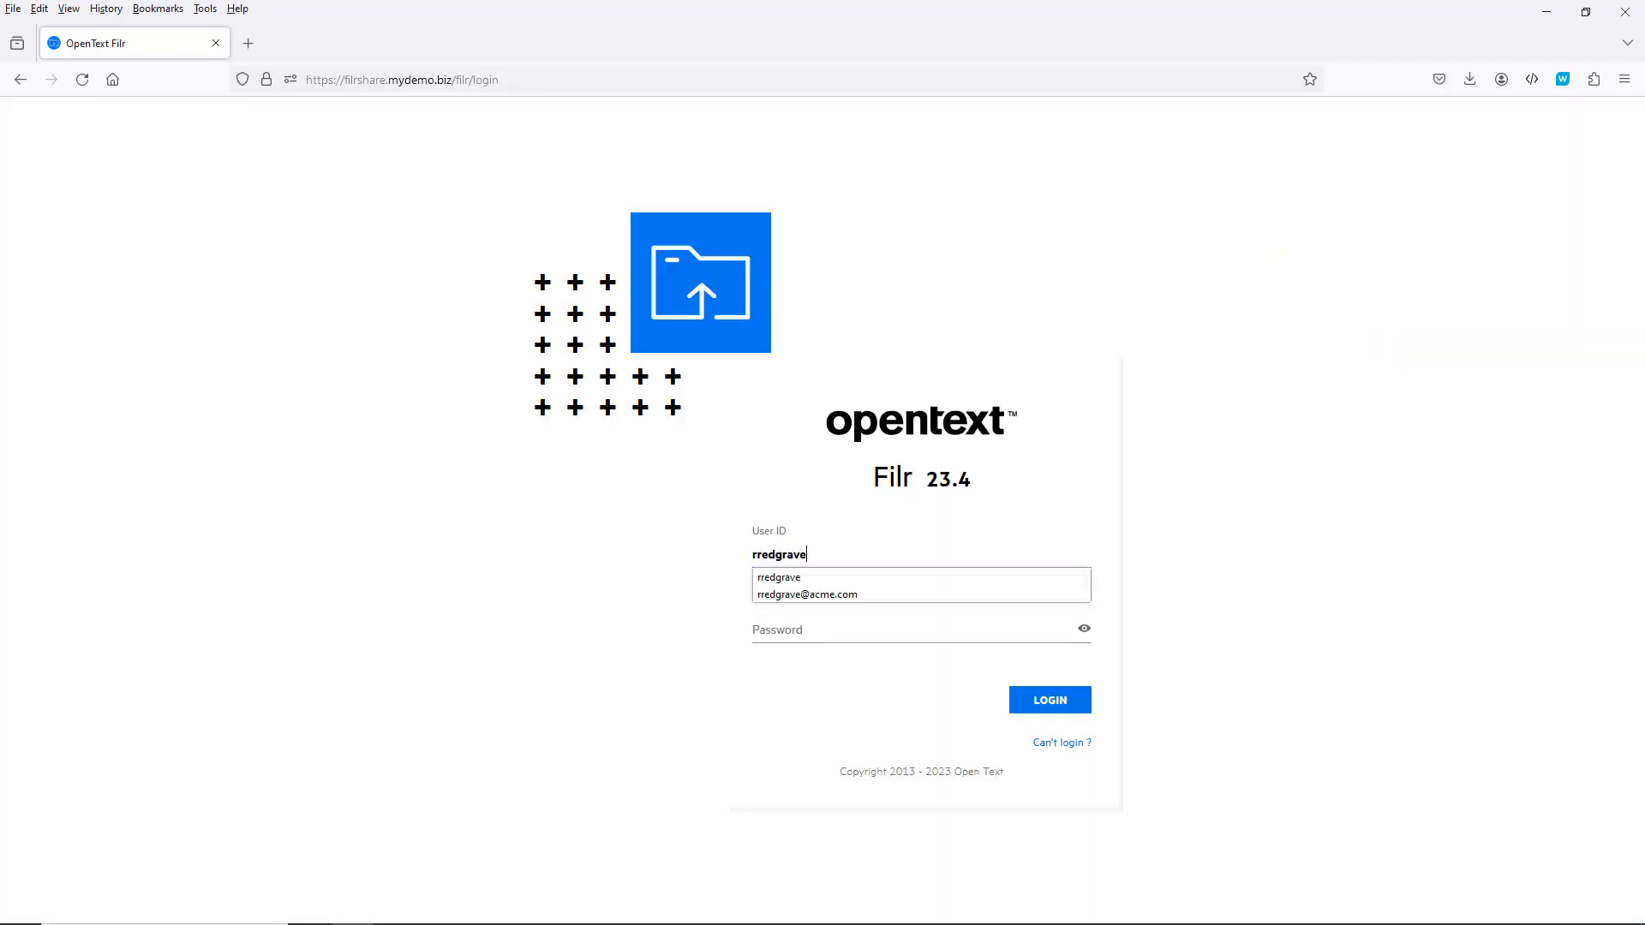
Step: Log in to Filr as the other user with their user ID and password
{"action": "key", "text": "Tab"}
{"action": "type", "text": "••••••"}
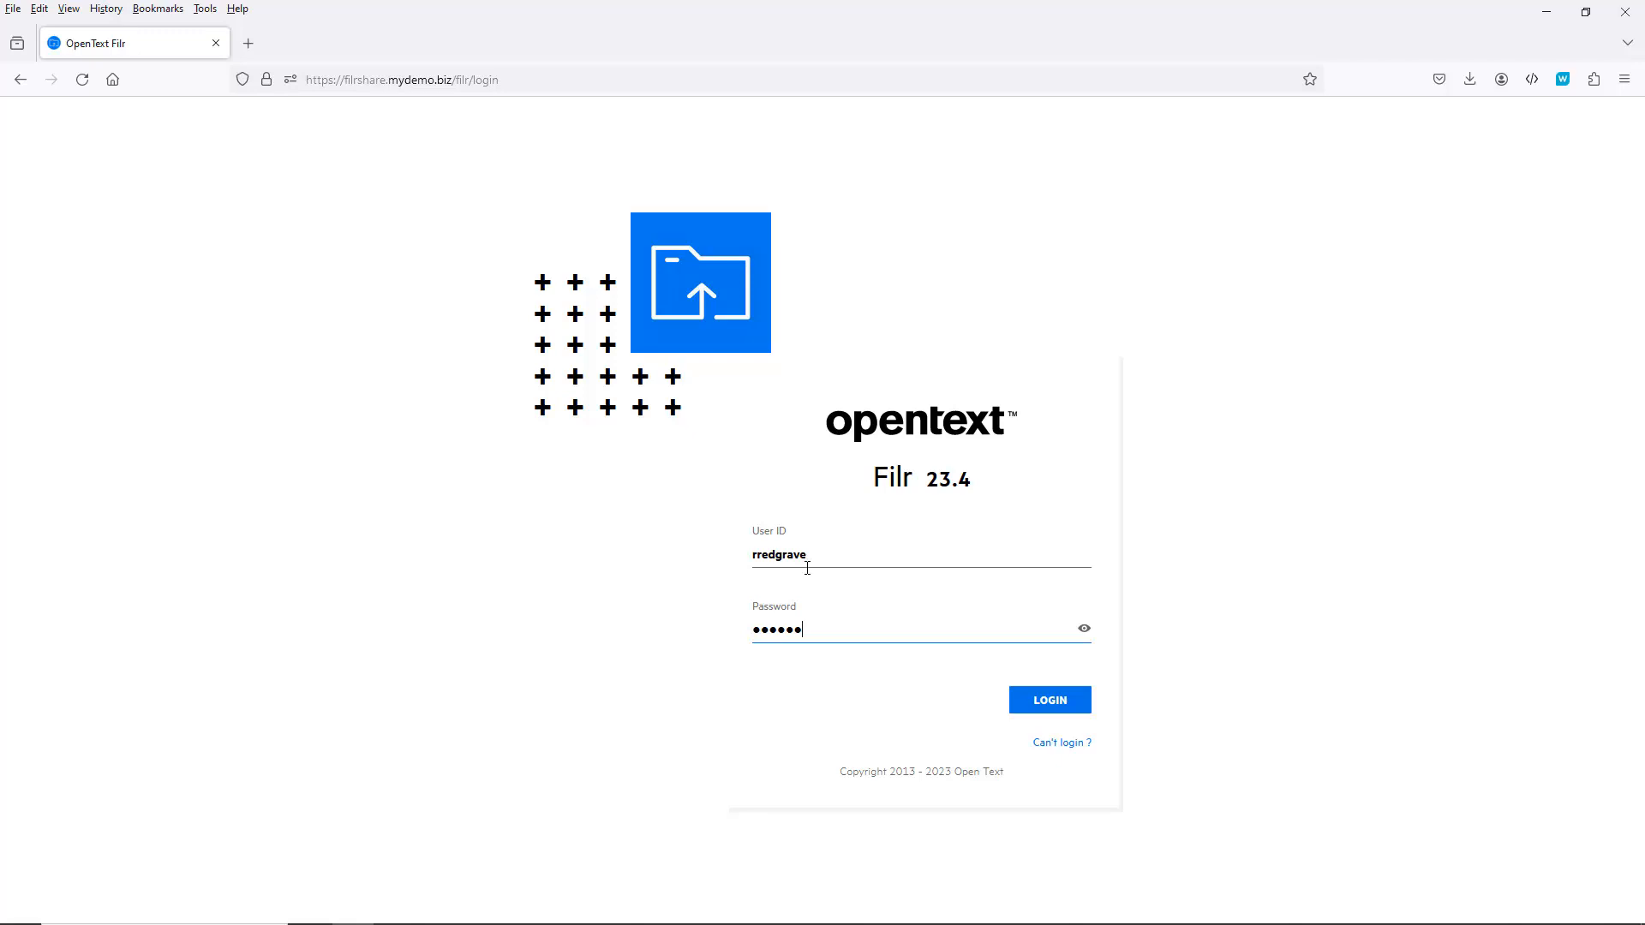
{"action": "left_click", "coordinate": [1045, 705]}
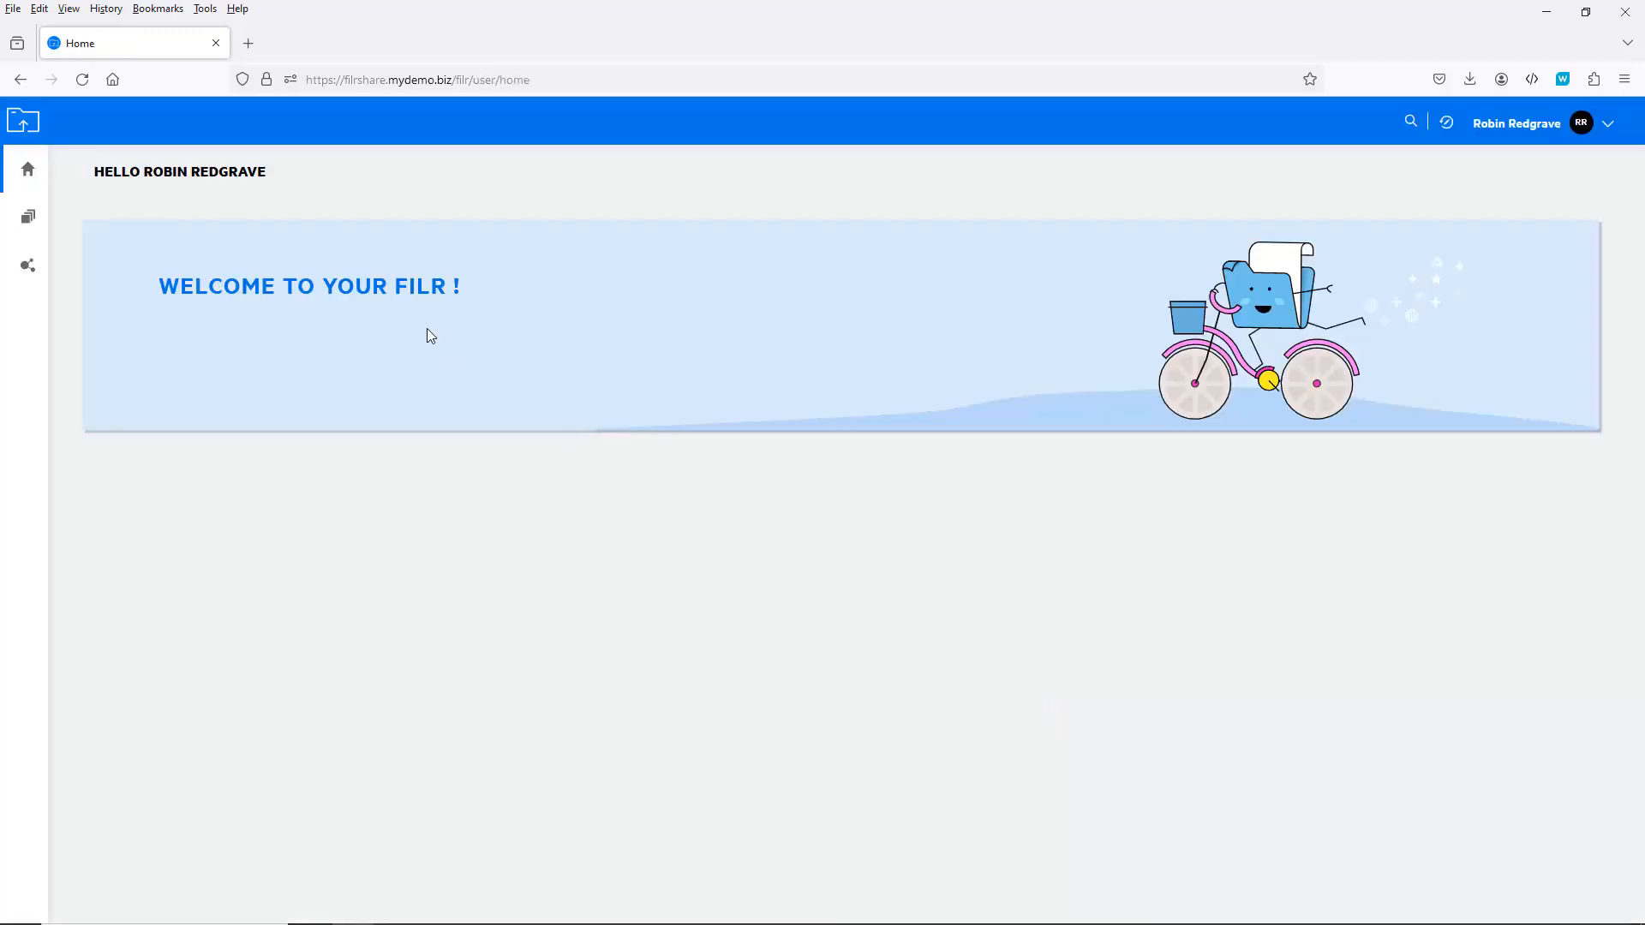
Step: Share BlankFile.docx from My Files with admin, adding the message 'test'
{"action": "left_click", "coordinate": [27, 215]}
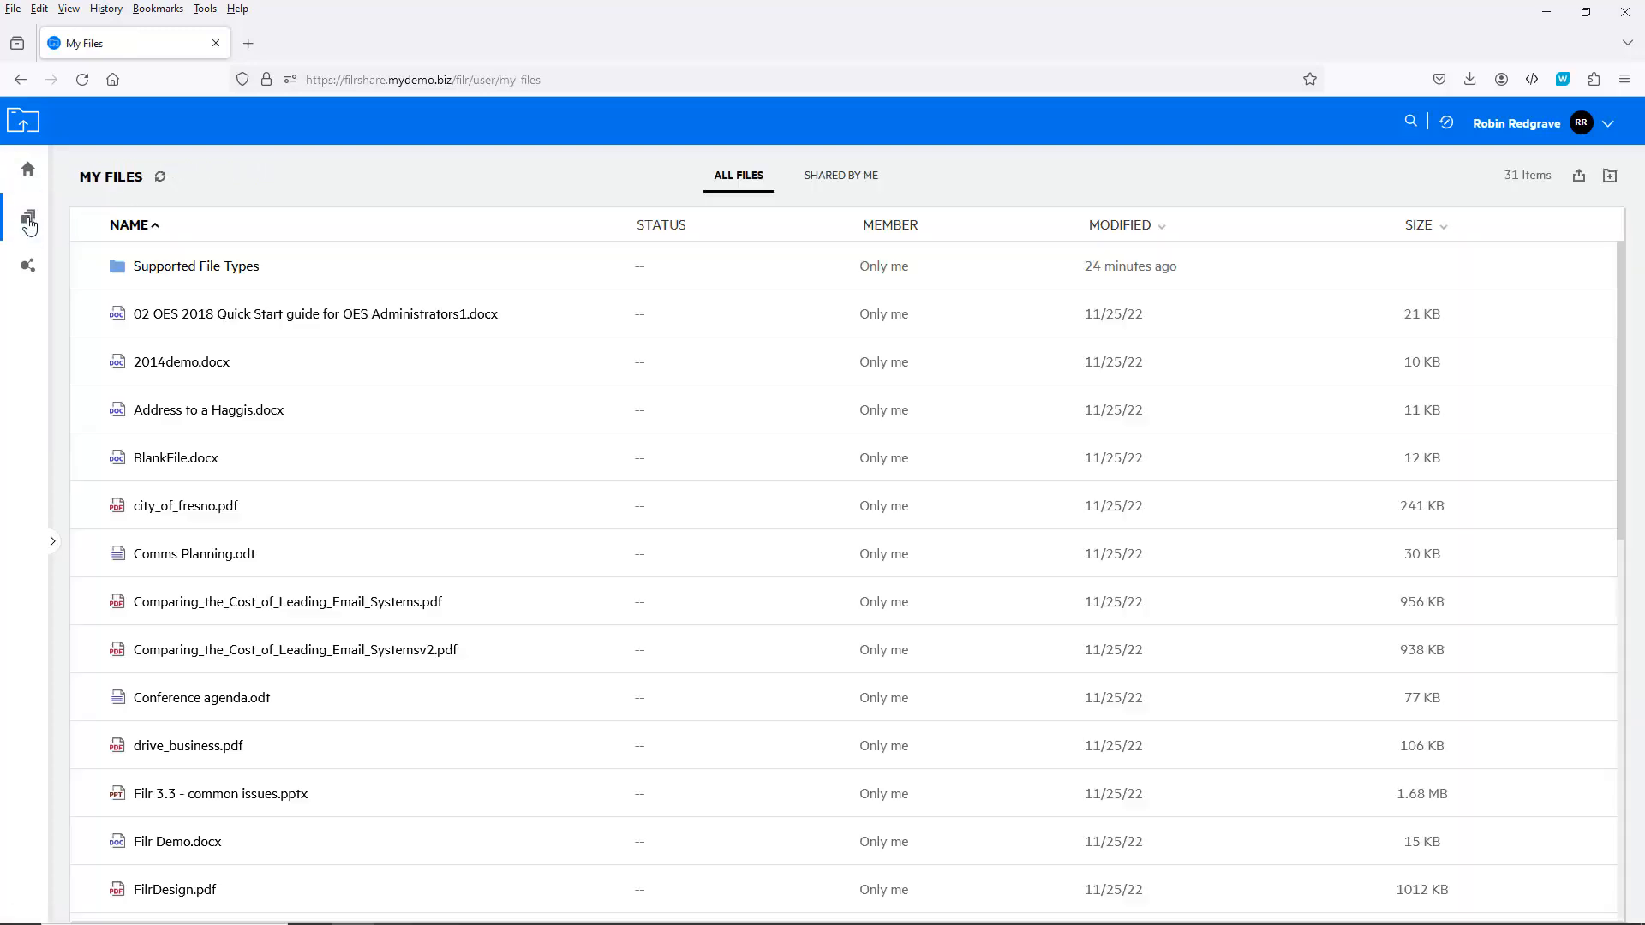
{"action": "right_click", "coordinate": [155, 465]}
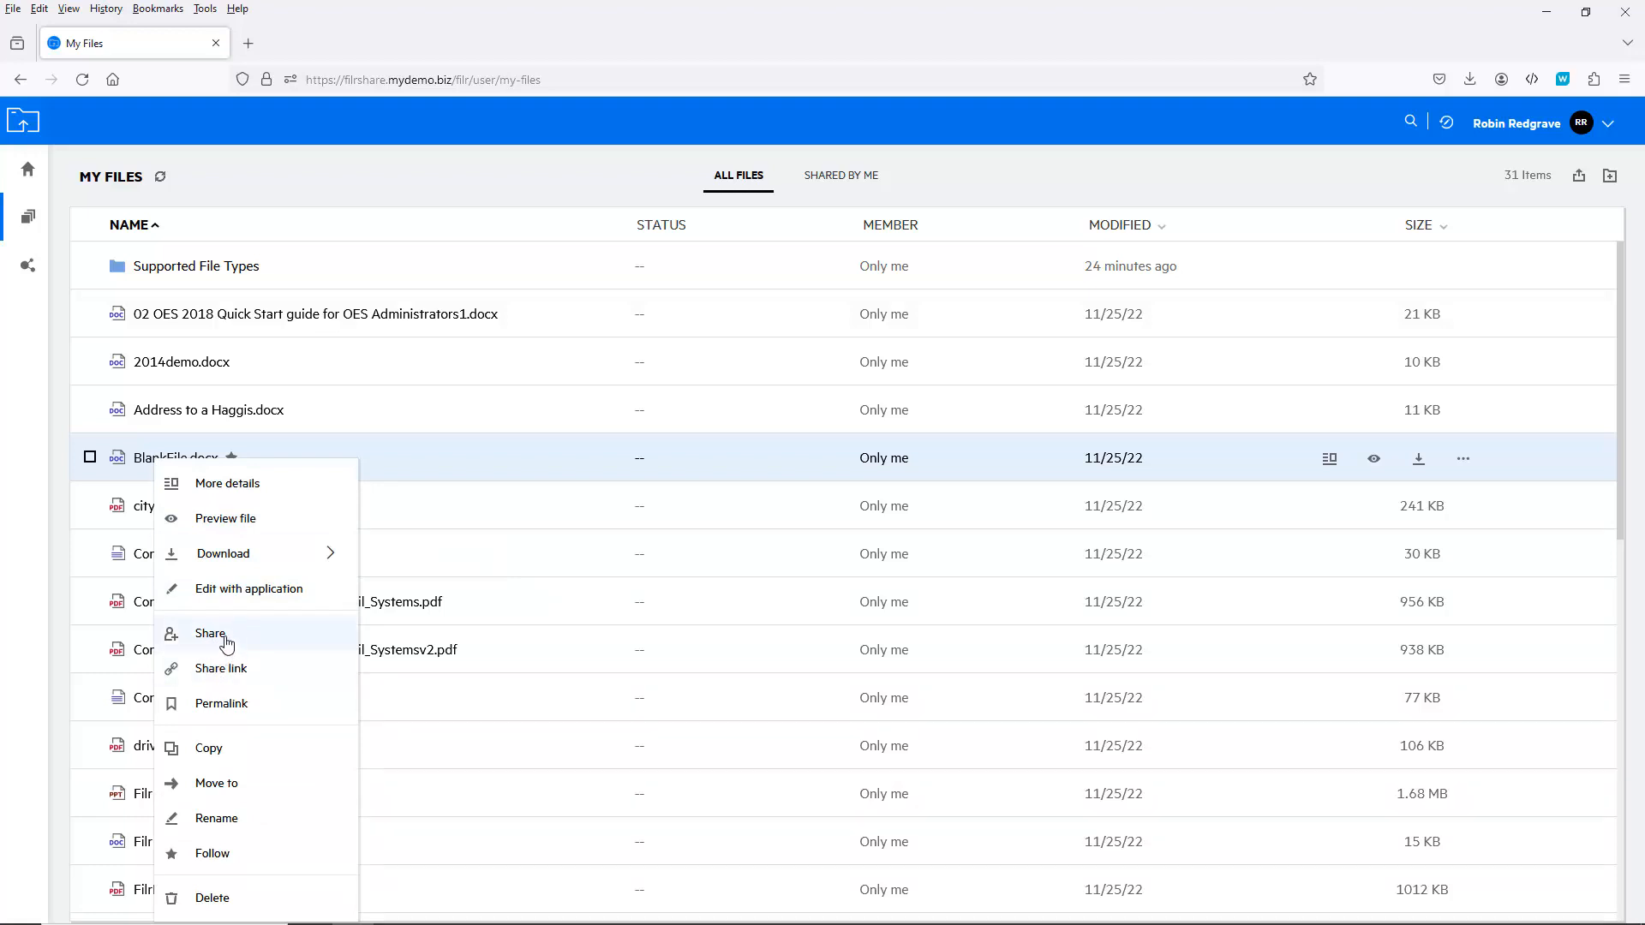
{"action": "left_click", "coordinate": [226, 644]}
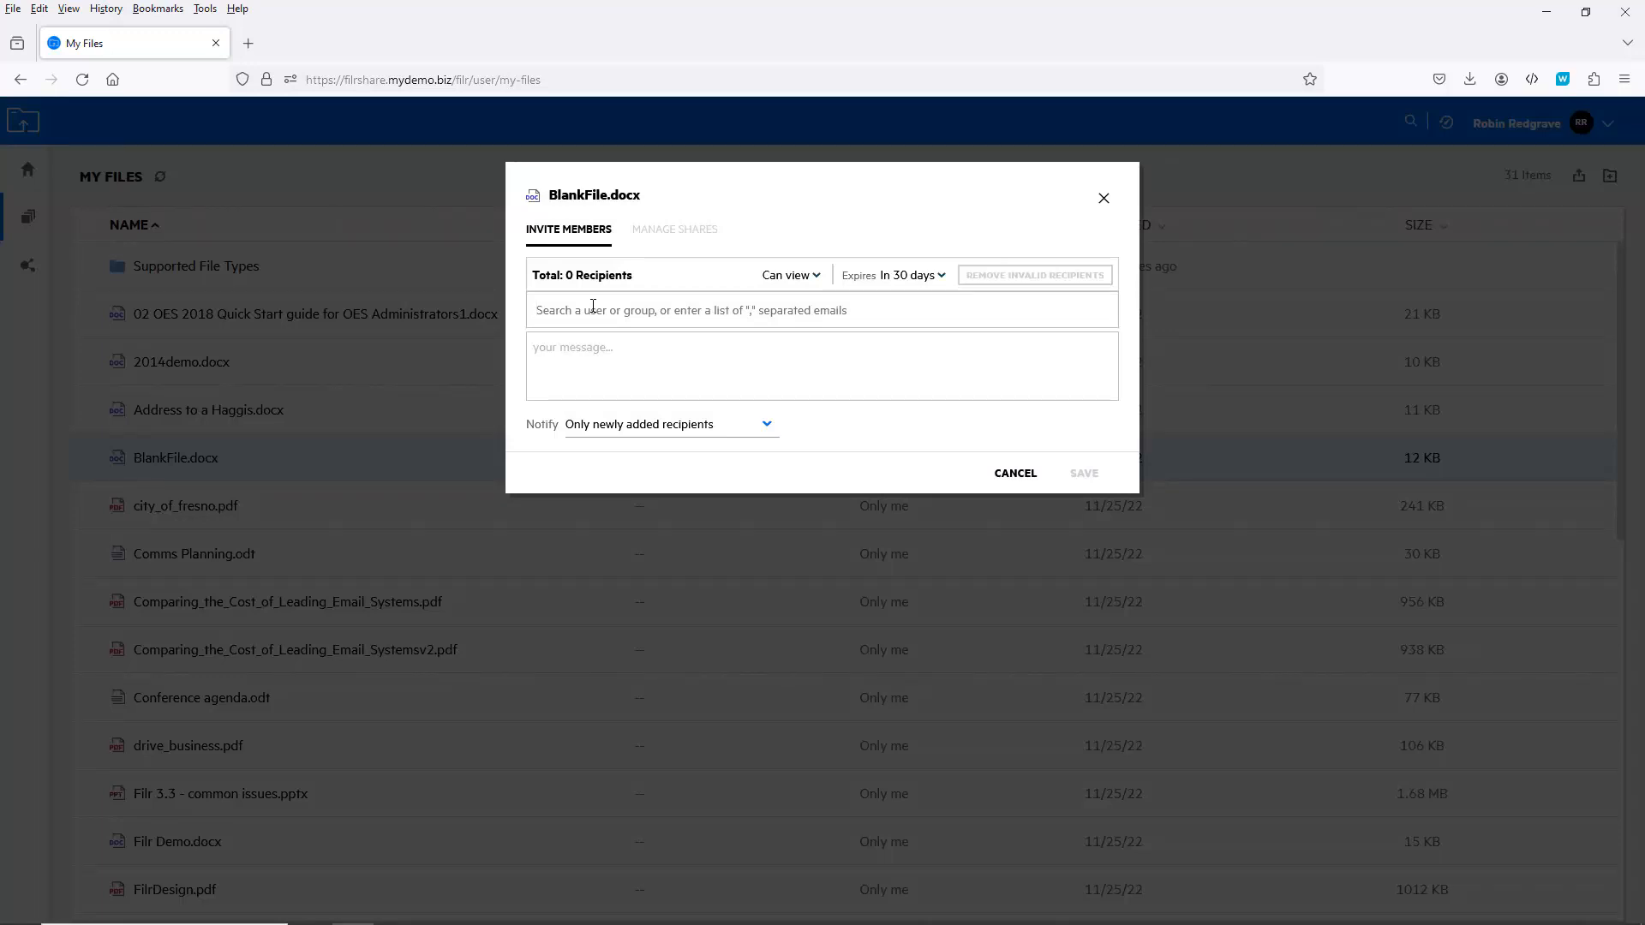
{"action": "type", "text": "ad"}
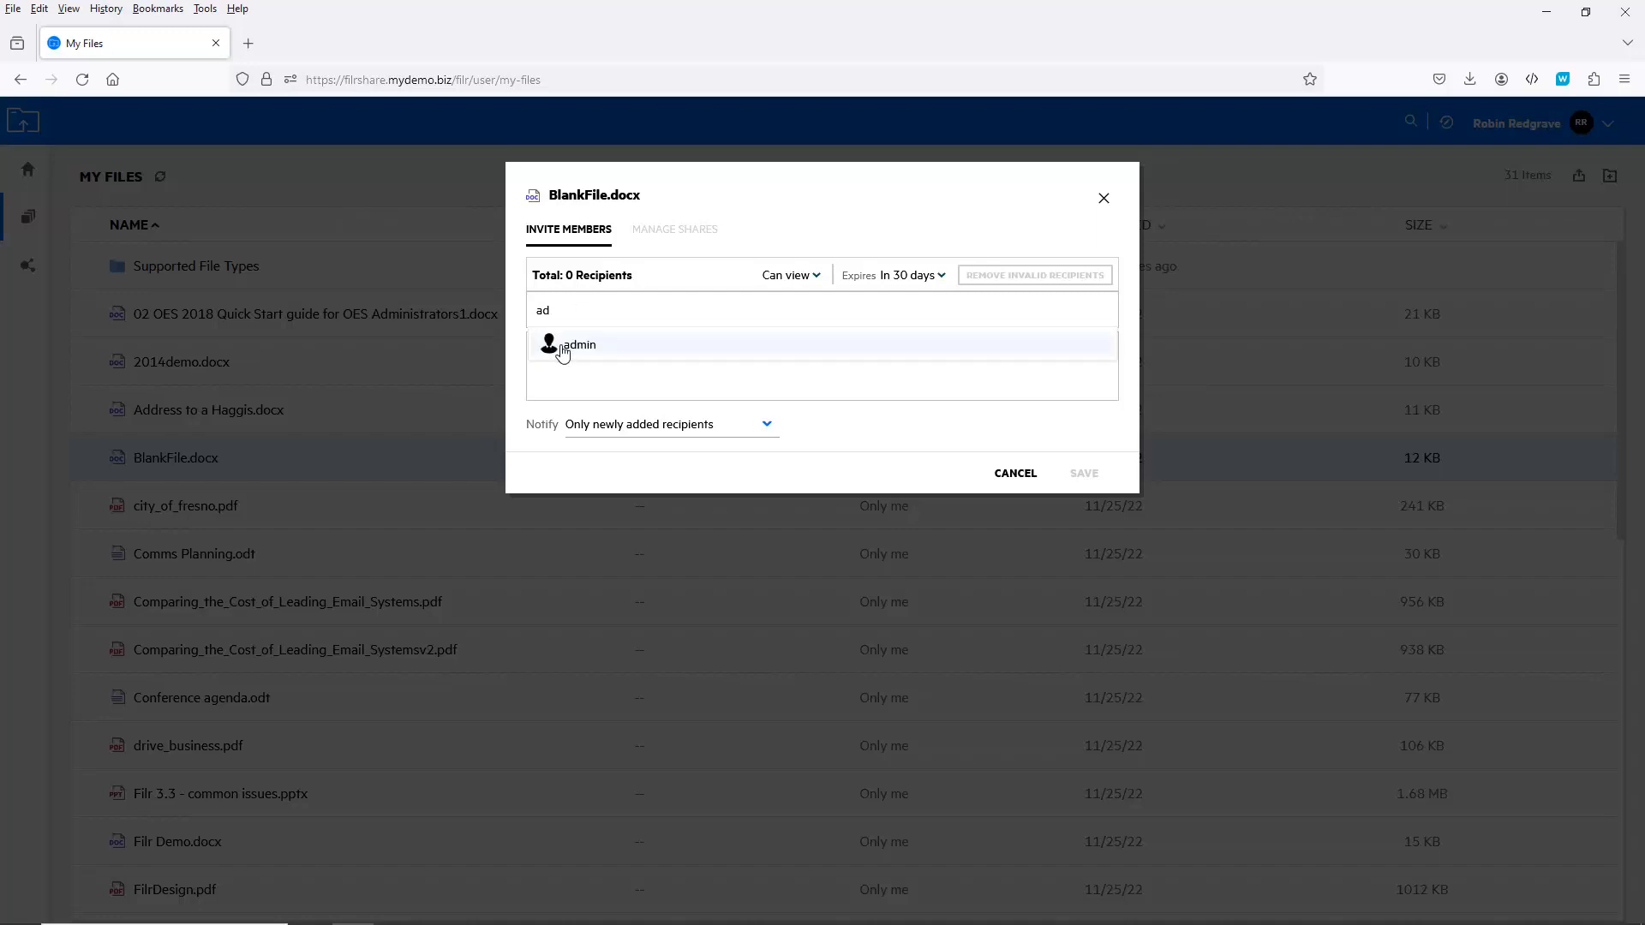
{"action": "left_click", "coordinate": [561, 347]}
{"action": "left_click", "coordinate": [598, 347]}
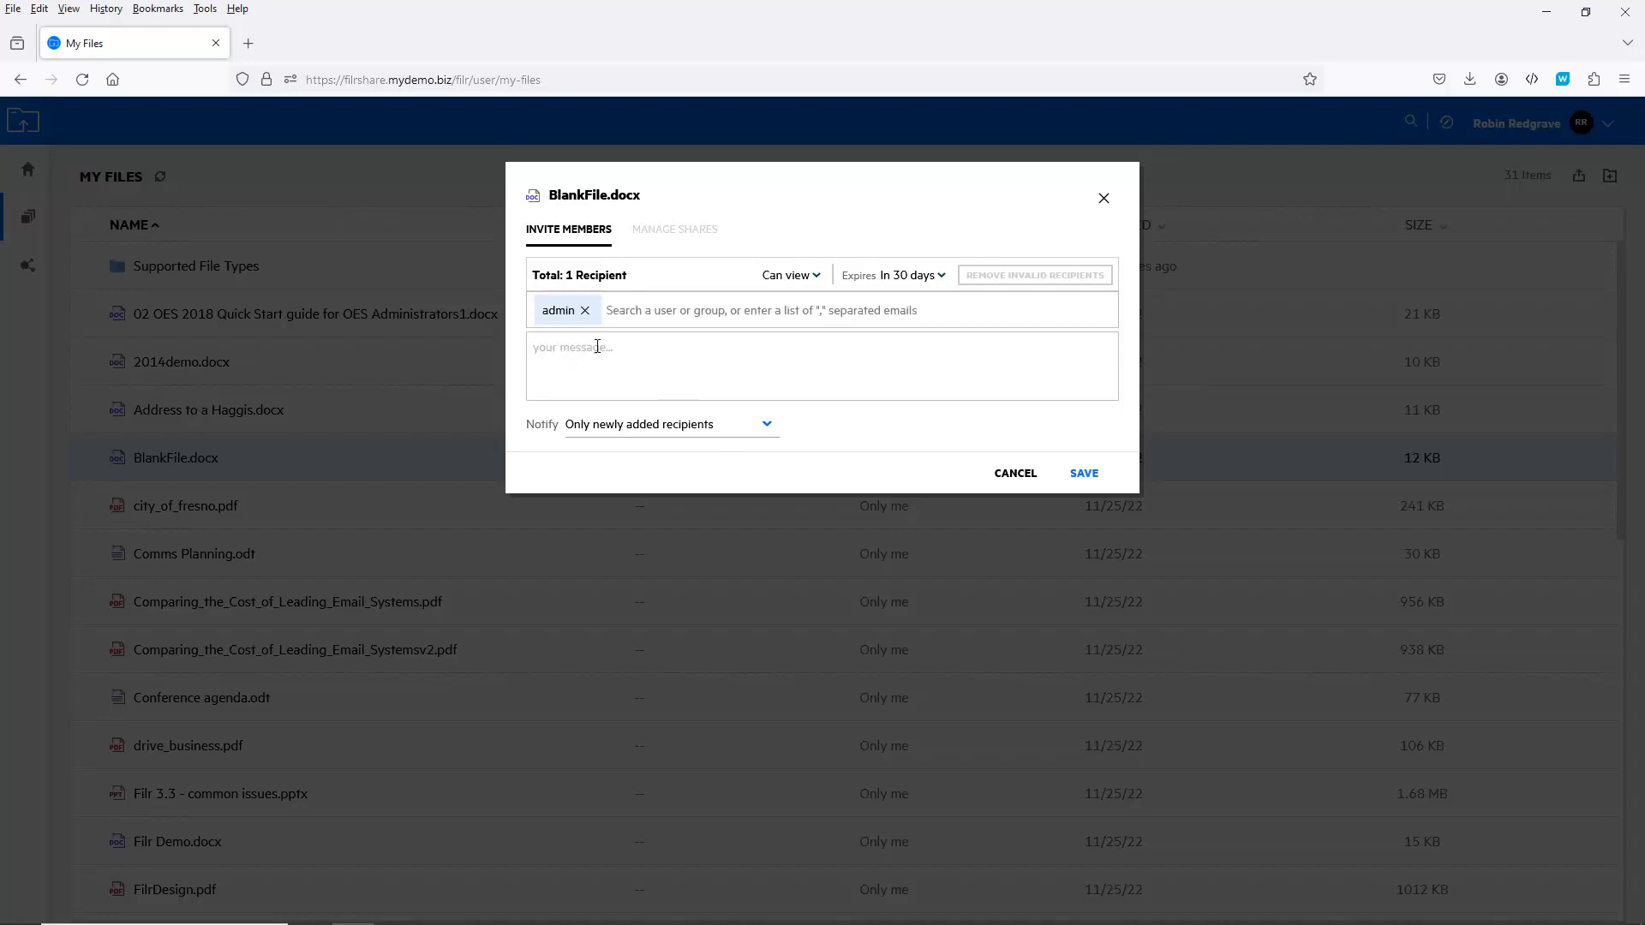
{"action": "type", "text": "test"}
{"action": "left_click", "coordinate": [1097, 476]}
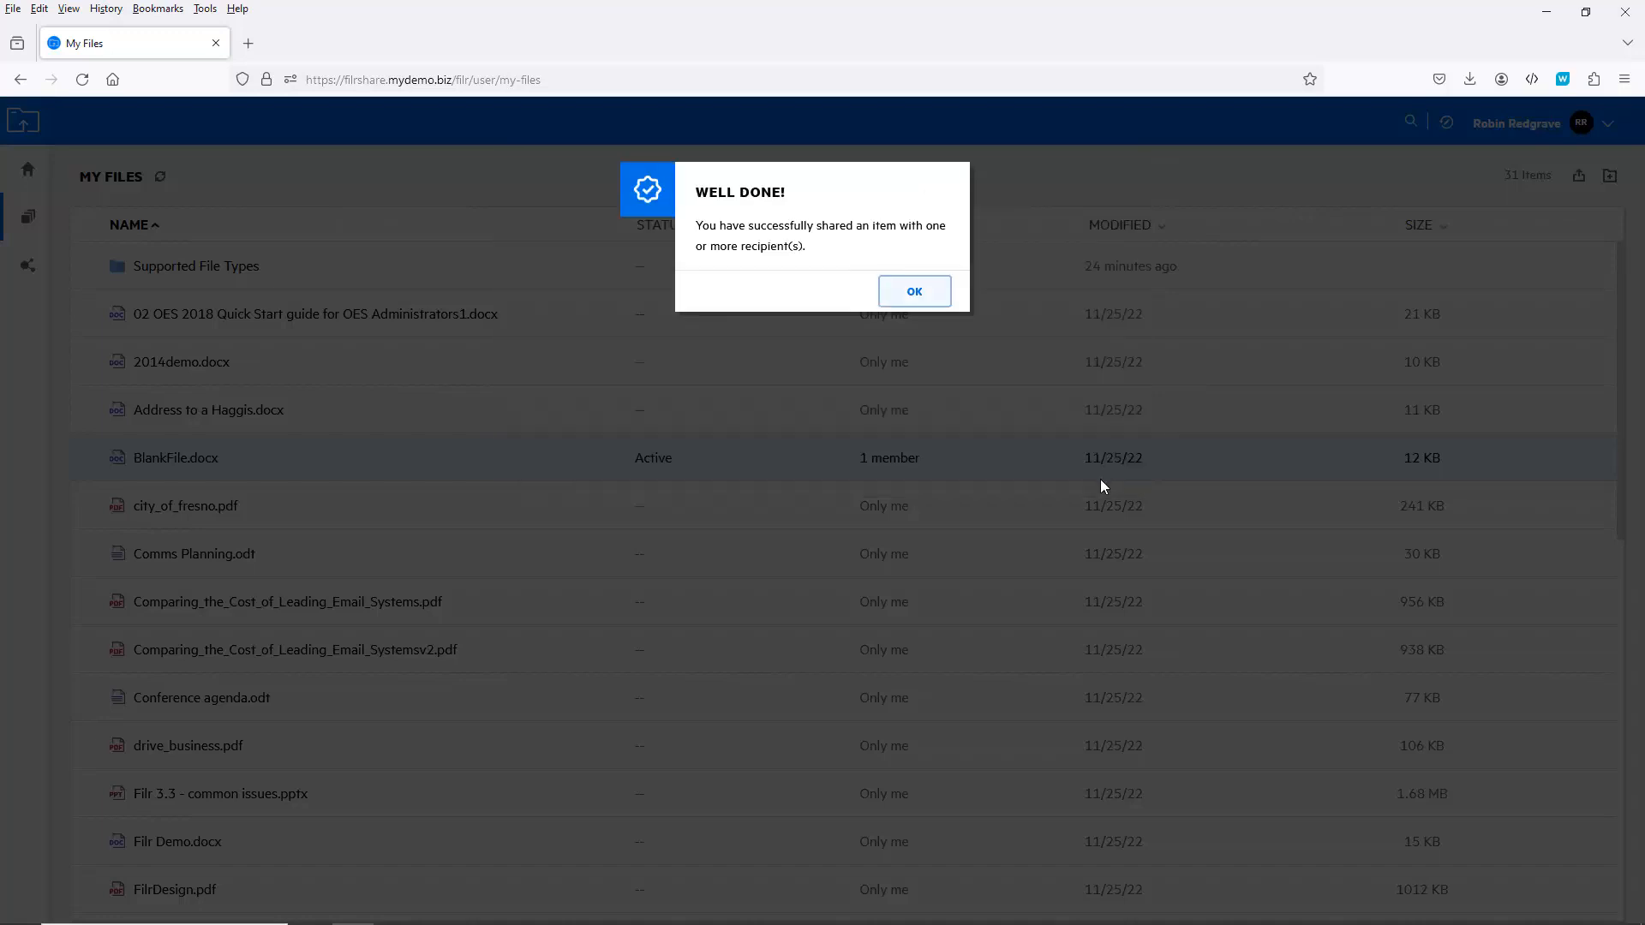
{"action": "left_click", "coordinate": [911, 293]}
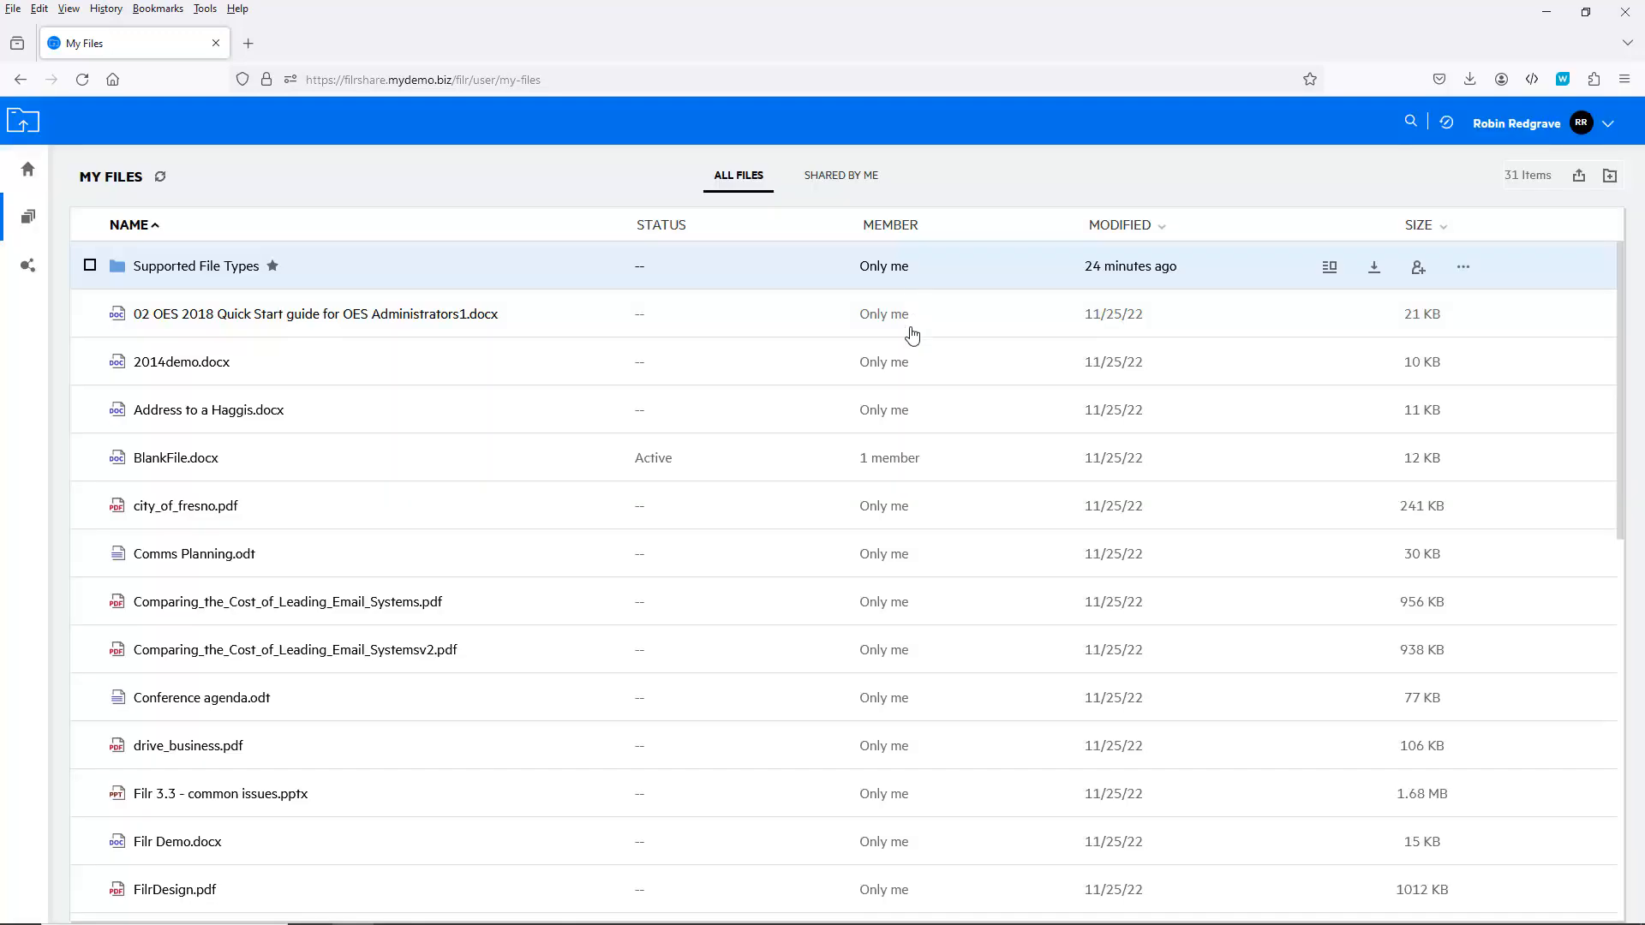